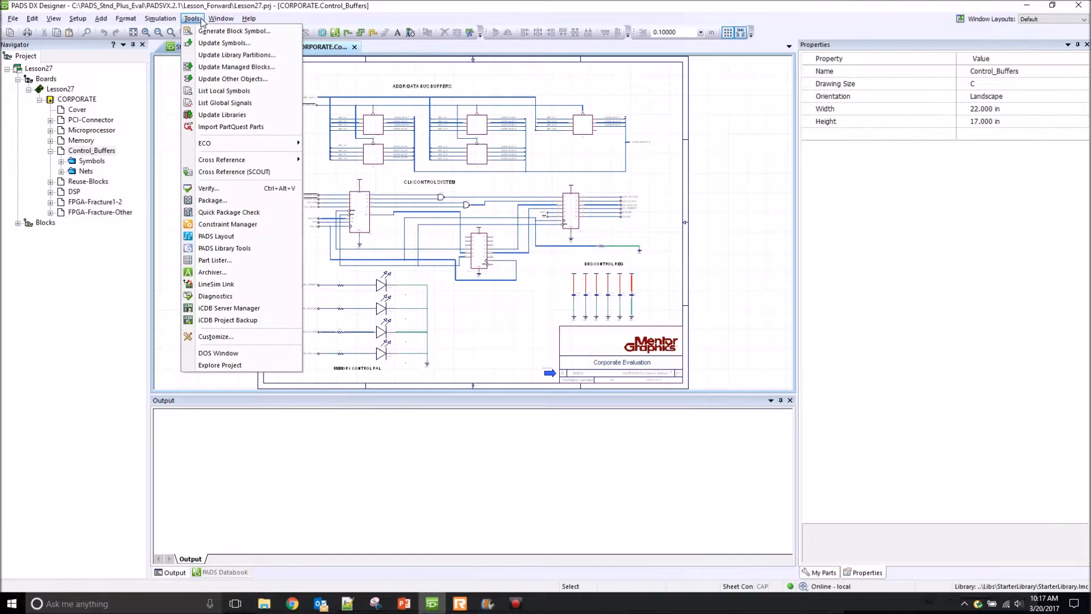
# - Package the Lesson27 schematic using the Package Symbols operation with Board optimization, extracting only missing library data
pyautogui.click(247, 203)
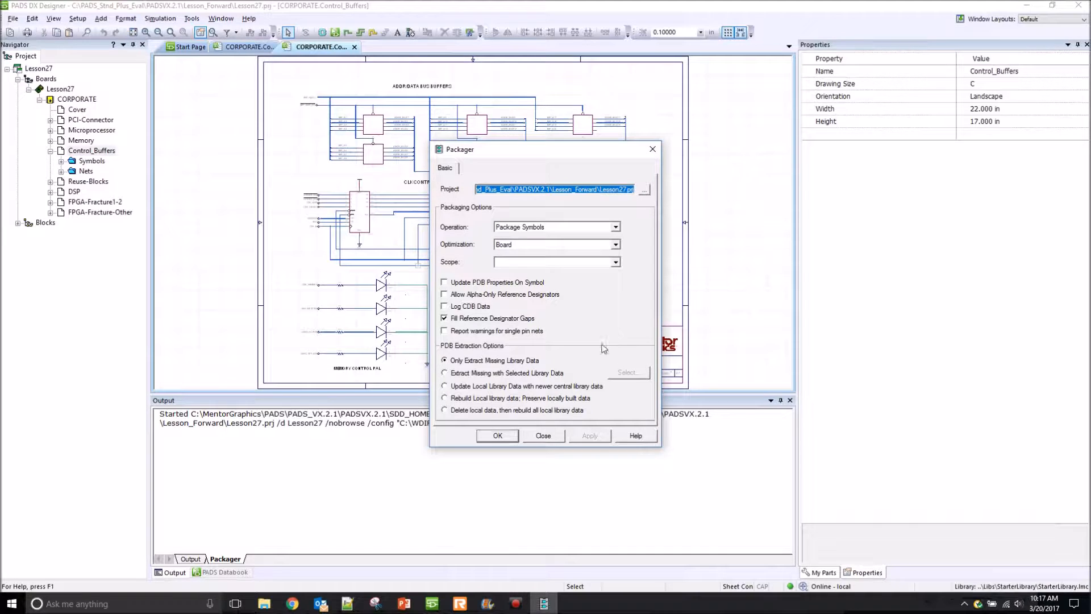
pyautogui.click(510, 433)
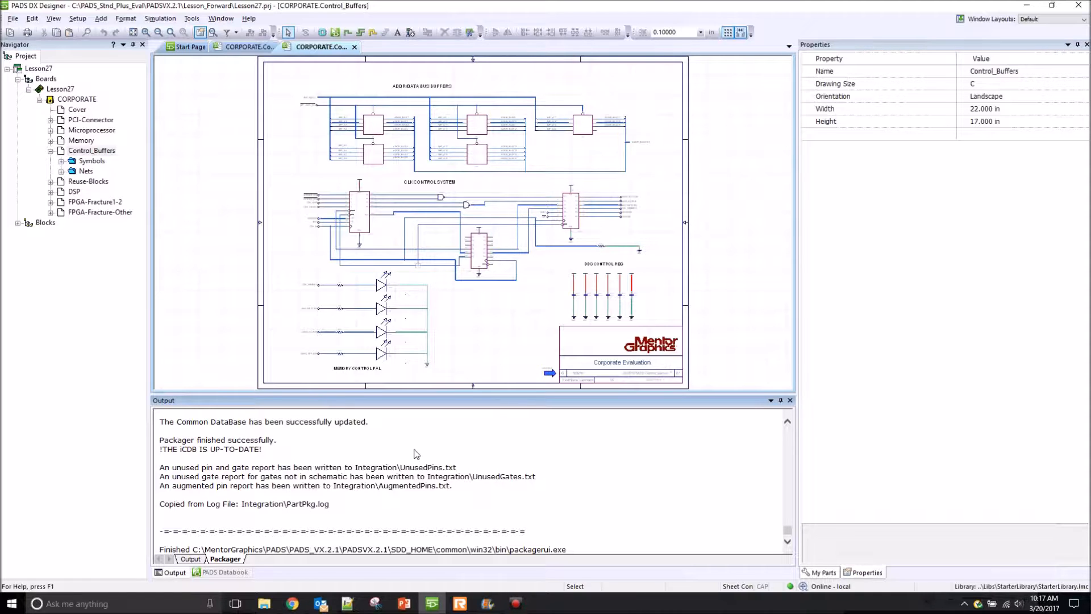
# - Create the new PCB design Lesson27.pcb in PADS Layout from the CORPORATE.stp template
pyautogui.click(194, 18)
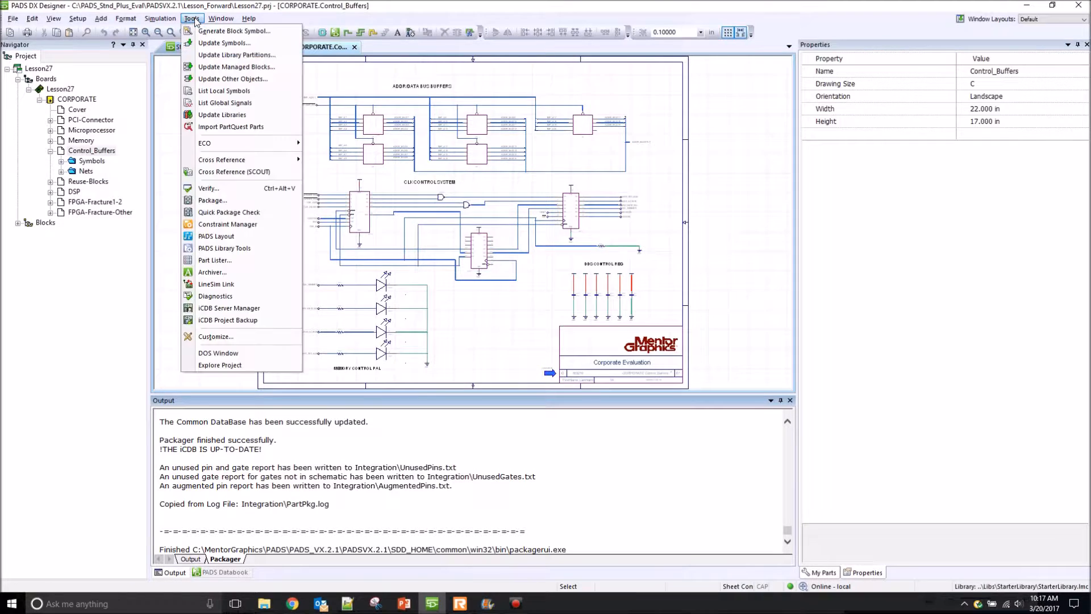
pyautogui.click(243, 238)
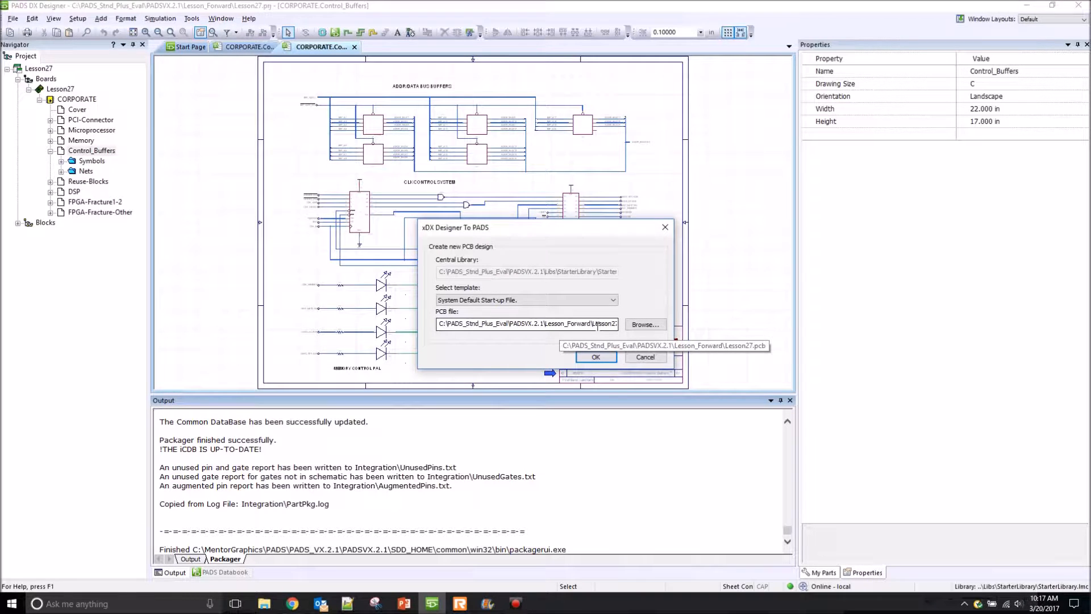
pyautogui.click(604, 306)
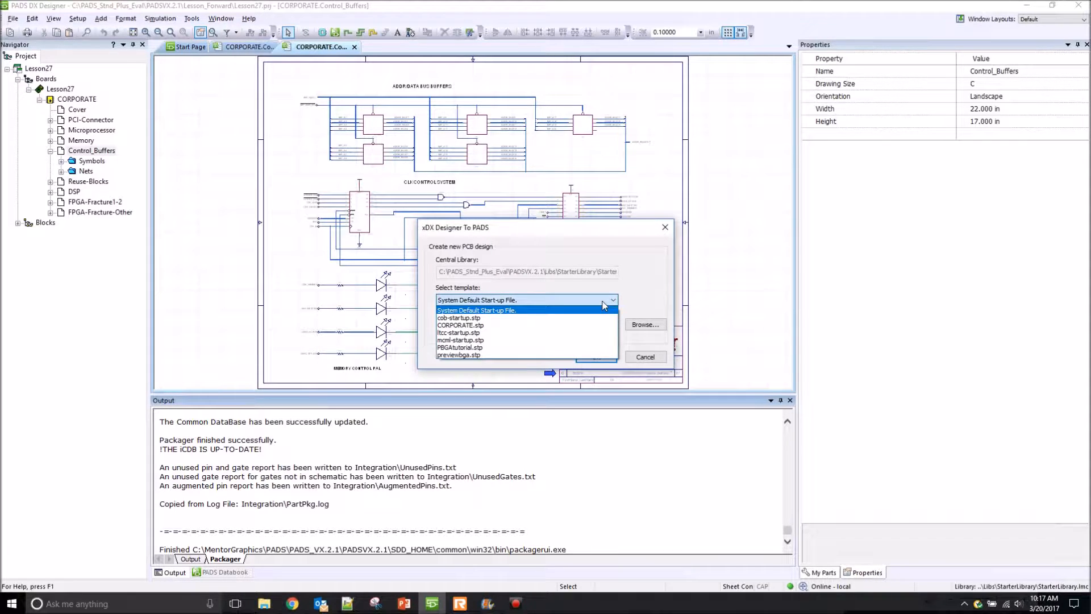
pyautogui.click(525, 326)
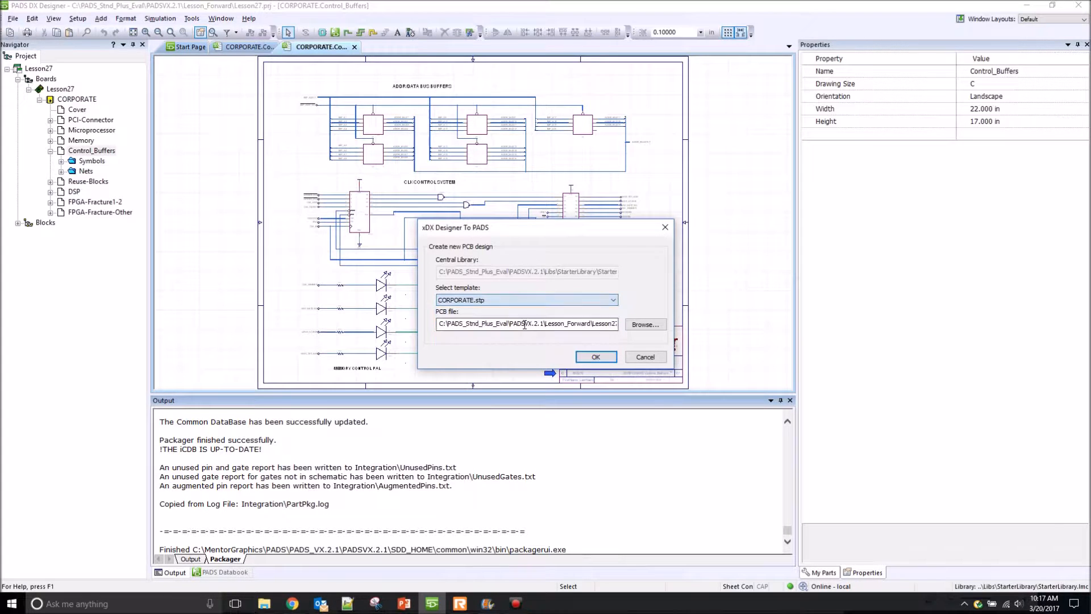
pyautogui.click(597, 357)
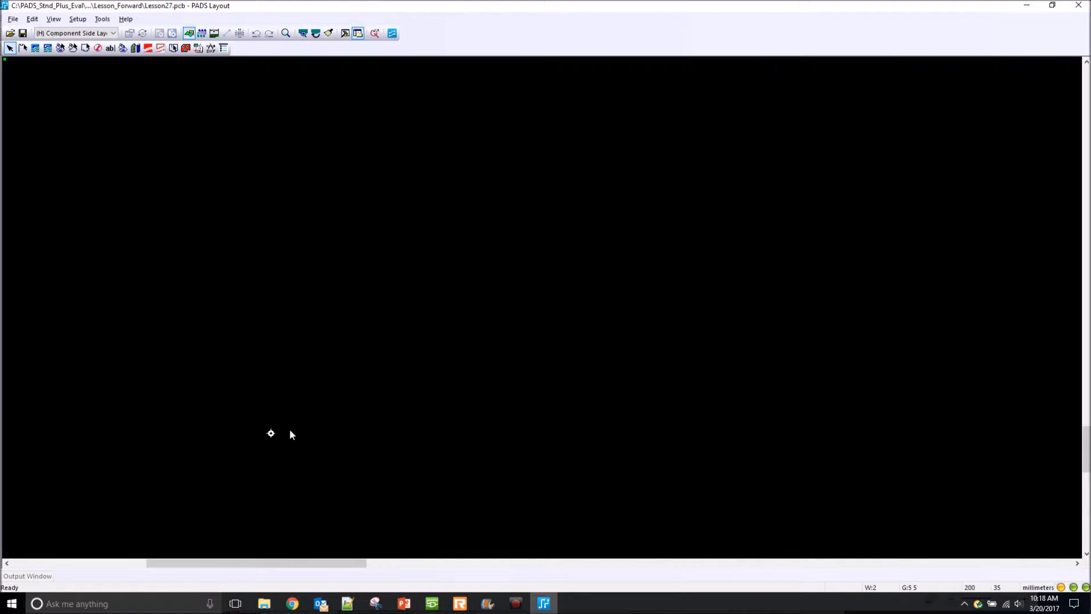
# - Set all grids to 50 and draw a 2D line rectangle from the origin, about 8000 by 4800 in size
pyautogui.click(24, 49)
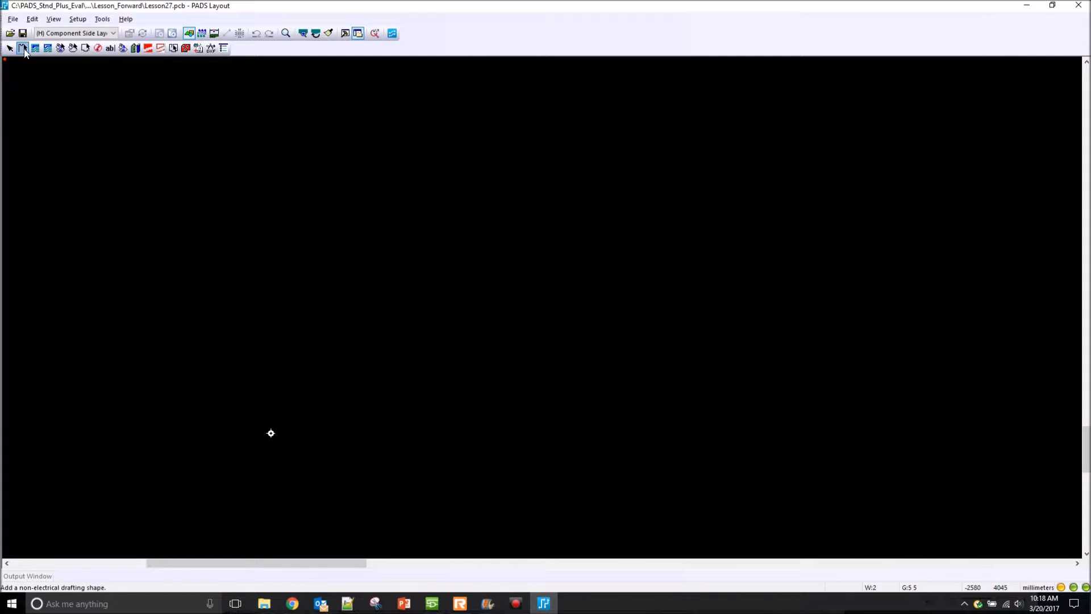
pyautogui.rightClick(271, 432)
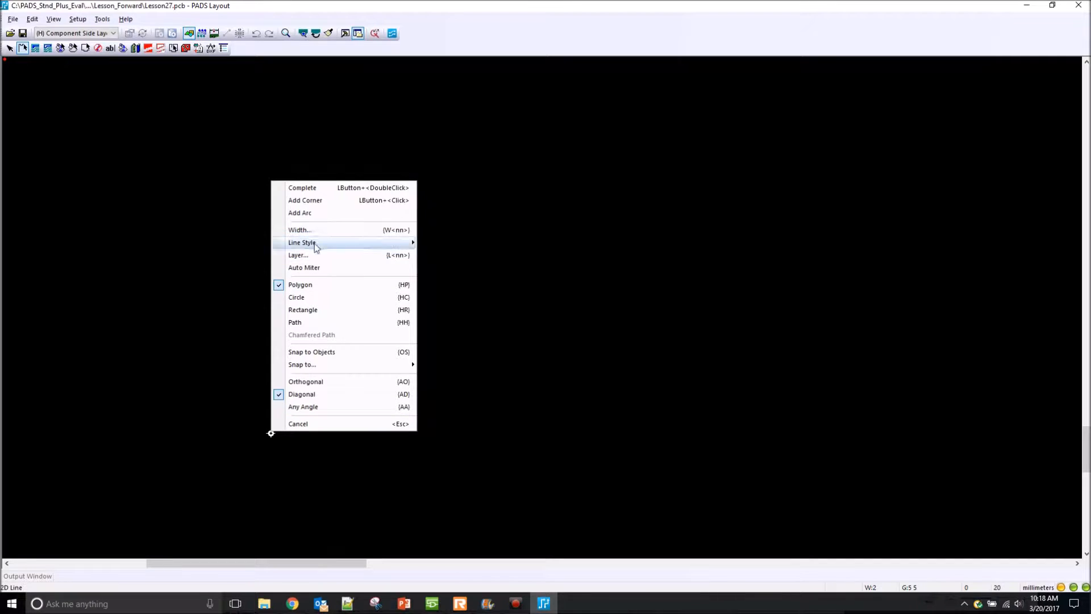
pyautogui.click(326, 312)
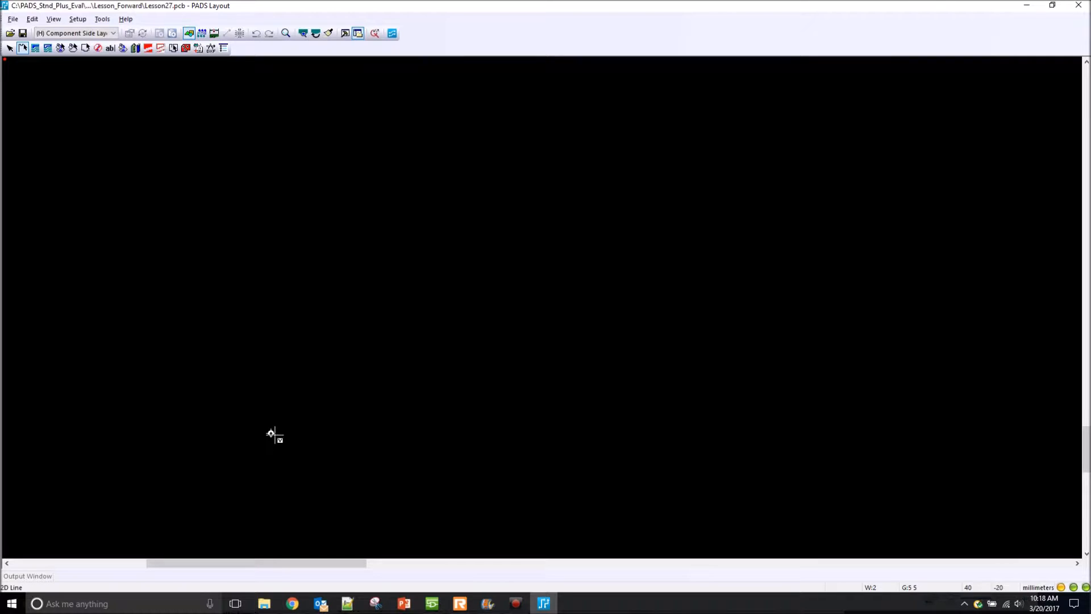
pyautogui.write('g50')
pyautogui.press('Return')
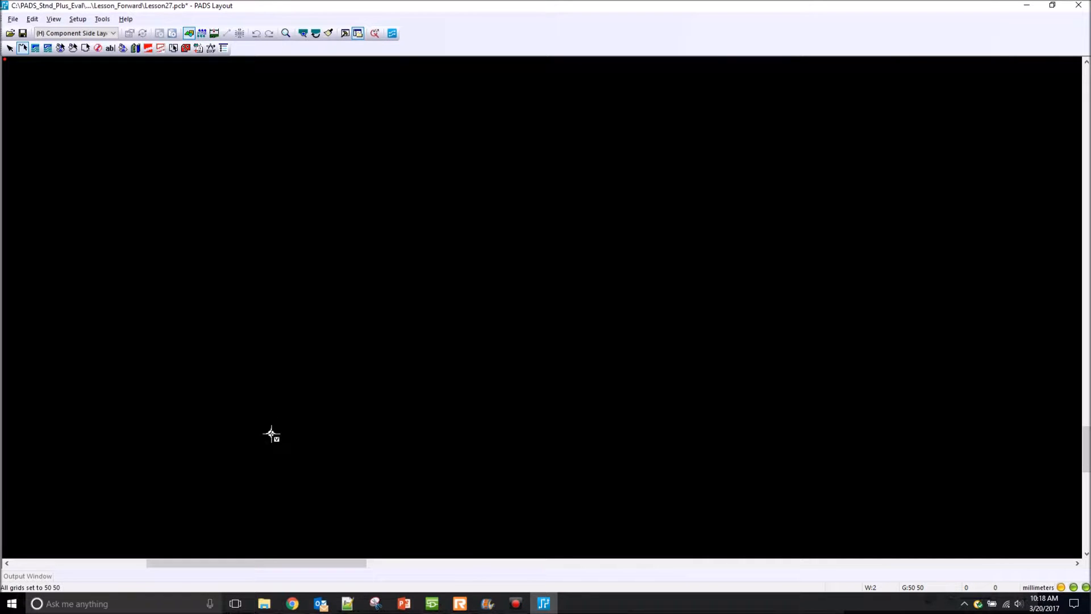
pyautogui.click(271, 433)
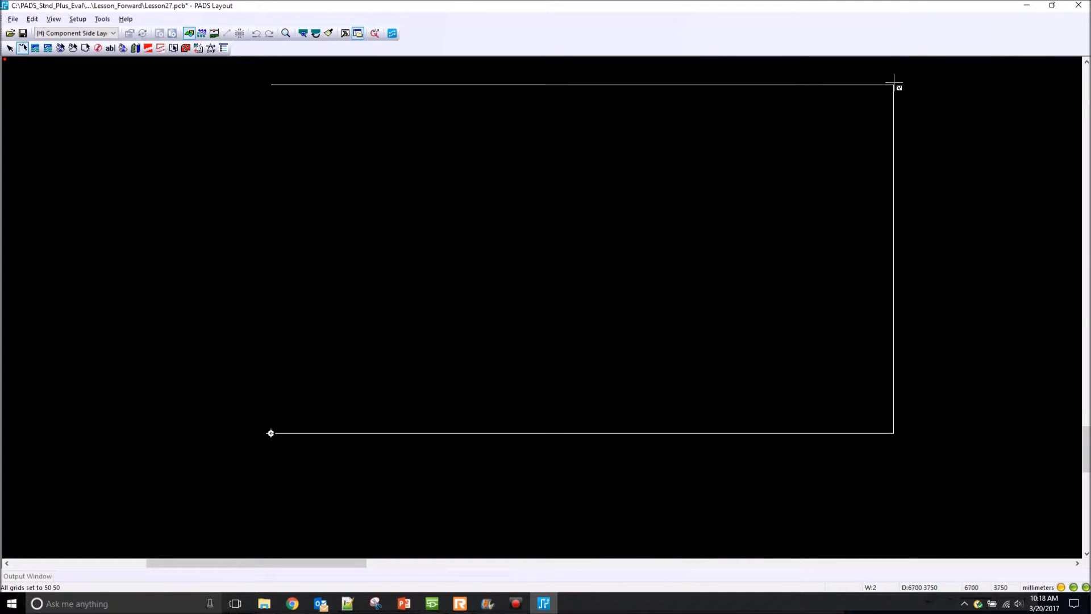
pyautogui.scroll(4, 928, 89)
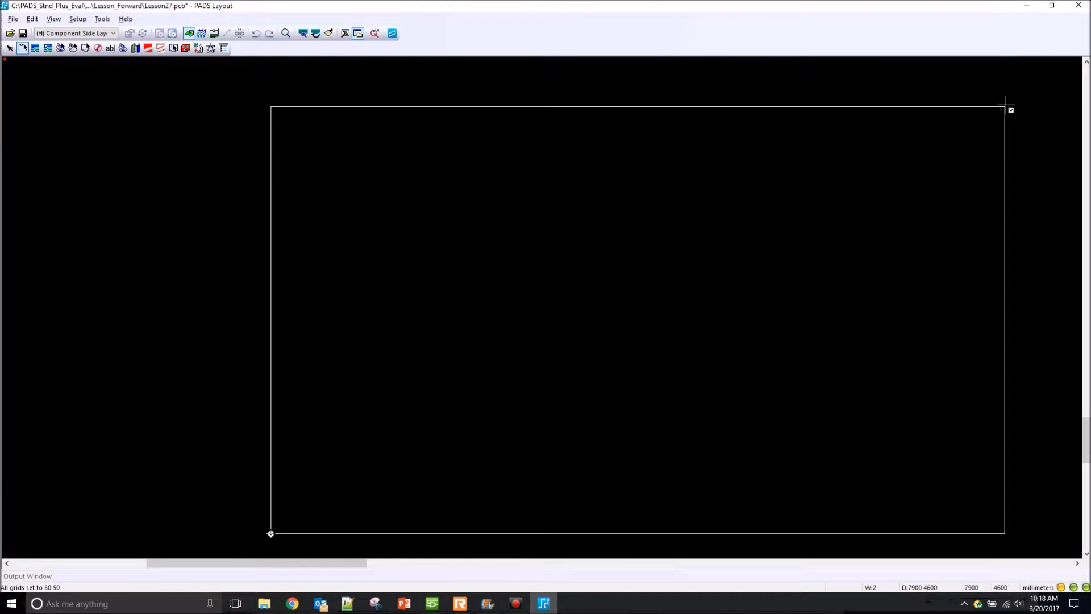
pyautogui.click(1016, 87)
pyautogui.press('Escape')
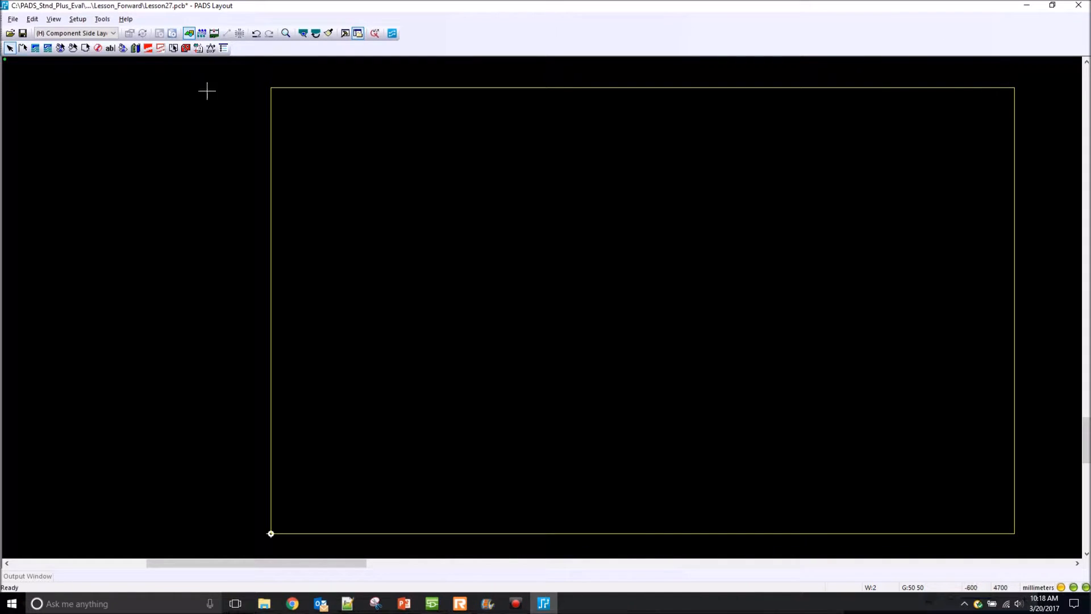
# - Change the drawn rectangle's drafting type to Board Outline
pyautogui.click(269, 104)
pyautogui.rightClick(309, 125)
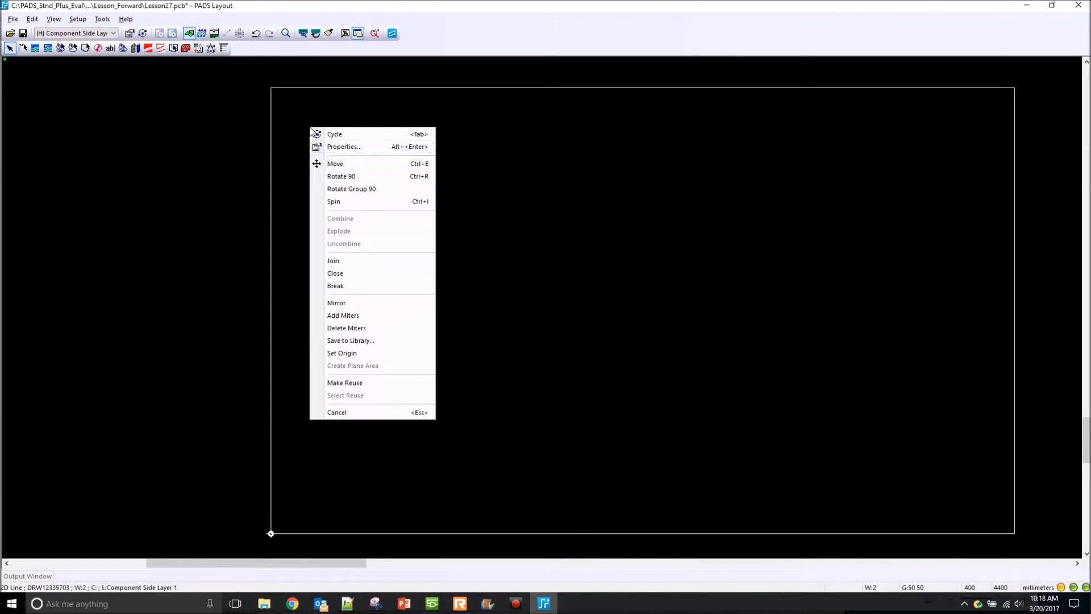
pyautogui.click(357, 149)
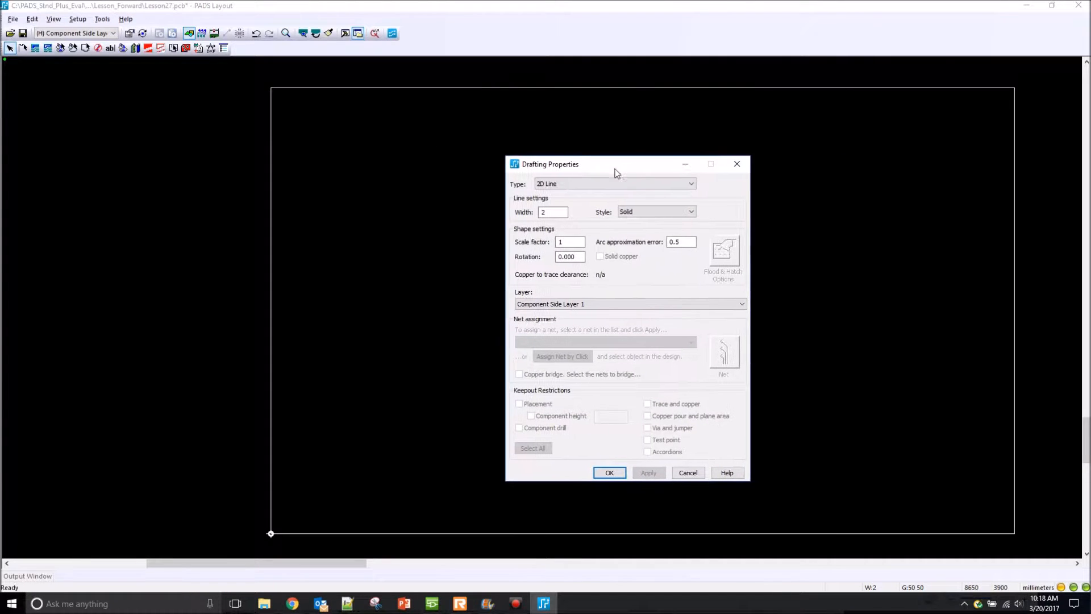
pyautogui.click(585, 182)
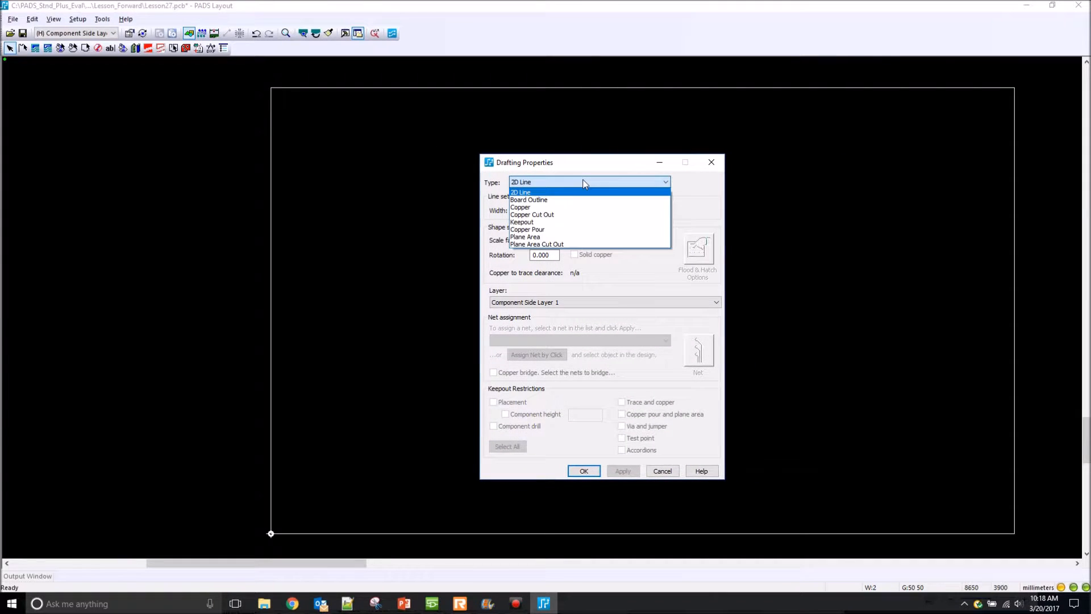
pyautogui.click(541, 199)
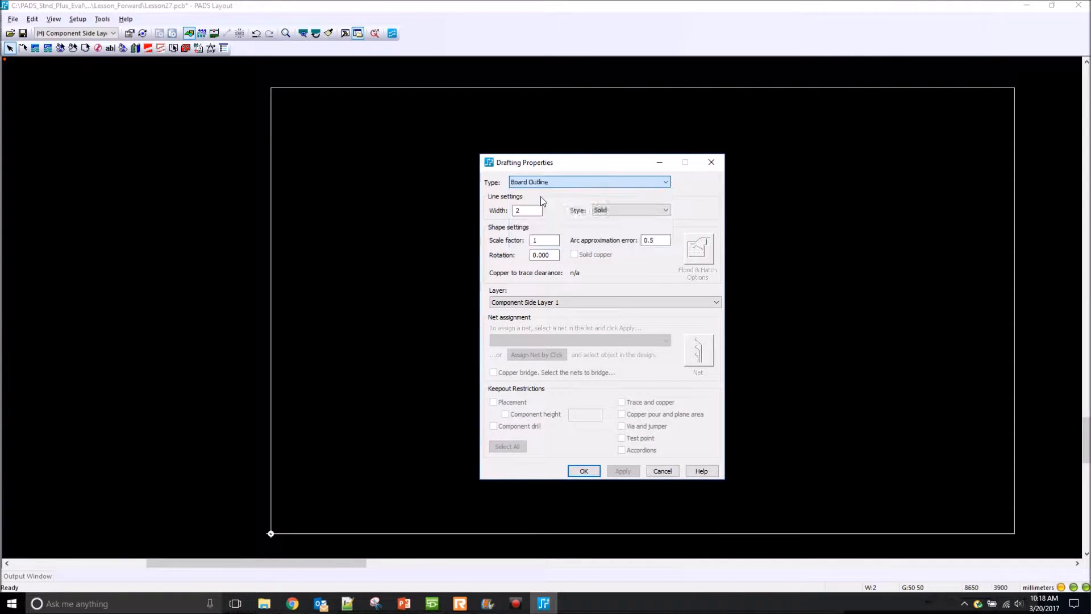
pyautogui.click(584, 471)
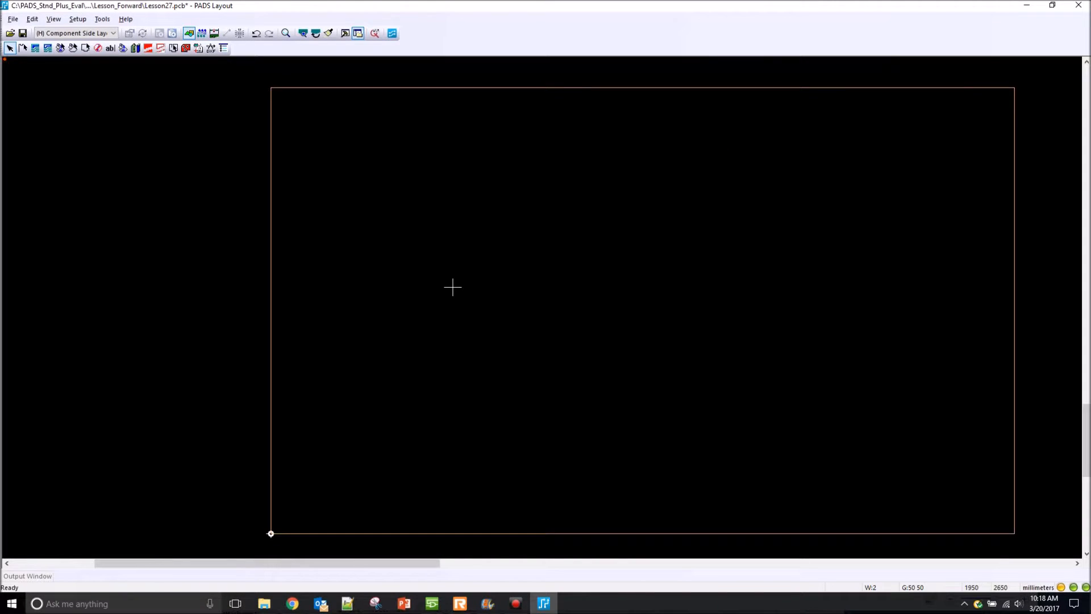
# - Forward annotate the schematic connectivity into the PCB through Project Integration, then dismiss the generated logs and the dialog
pyautogui.scroll(-3, 452, 287)
pyautogui.scroll(-2, 452, 286)
pyautogui.scroll(3, 434, 282)
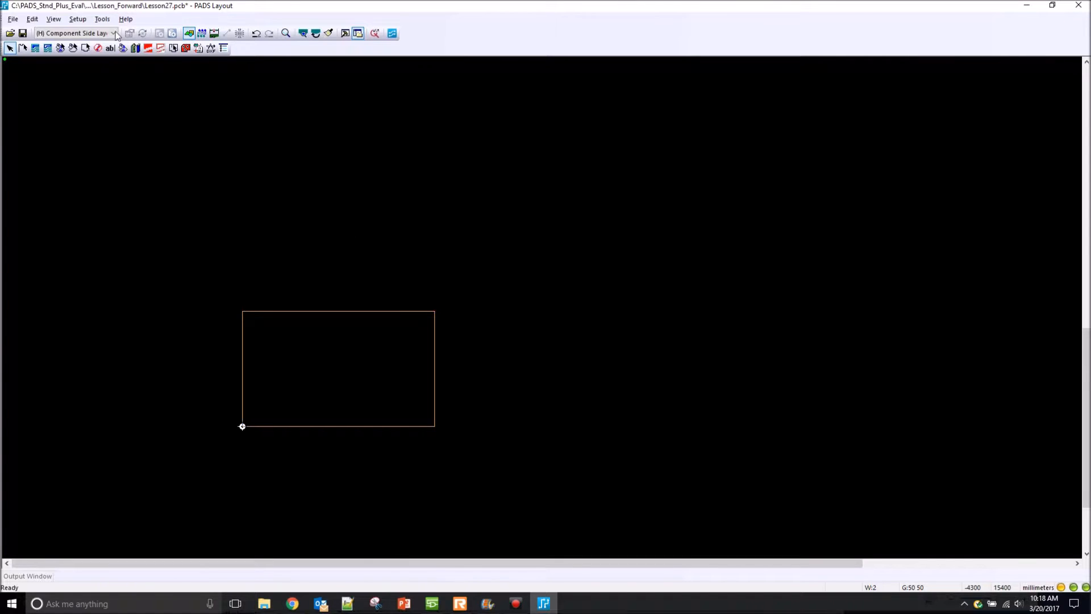
pyautogui.click(79, 20)
pyautogui.click(108, 111)
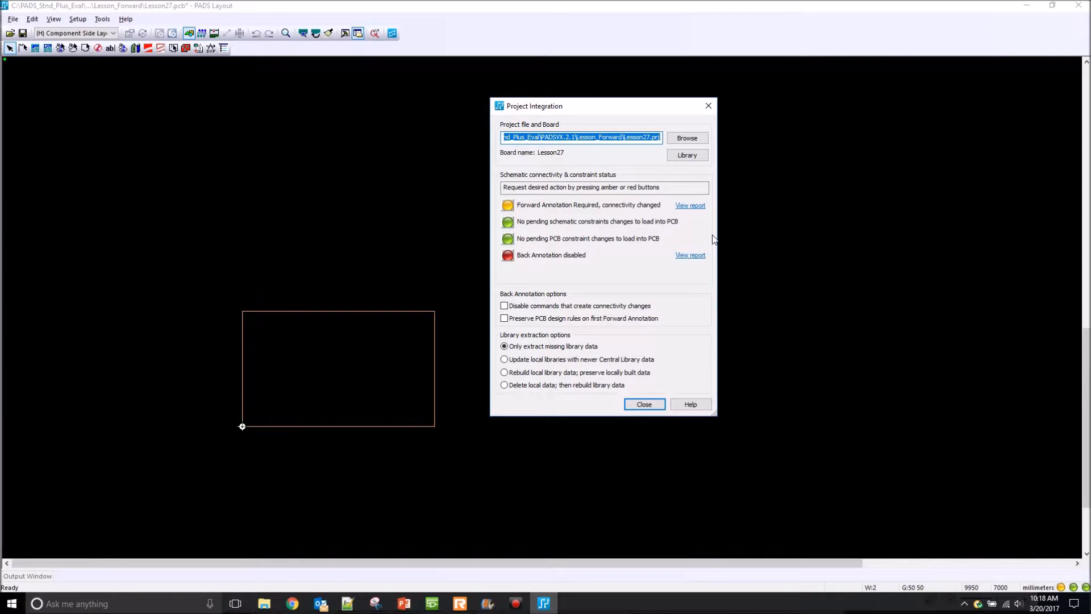
pyautogui.click(506, 206)
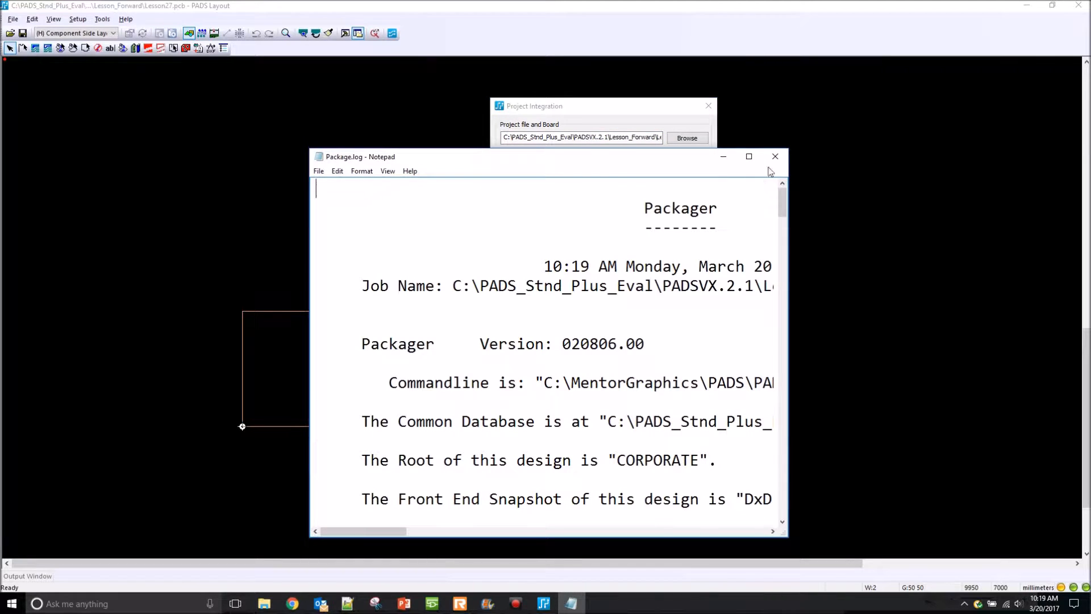
pyautogui.click(775, 157)
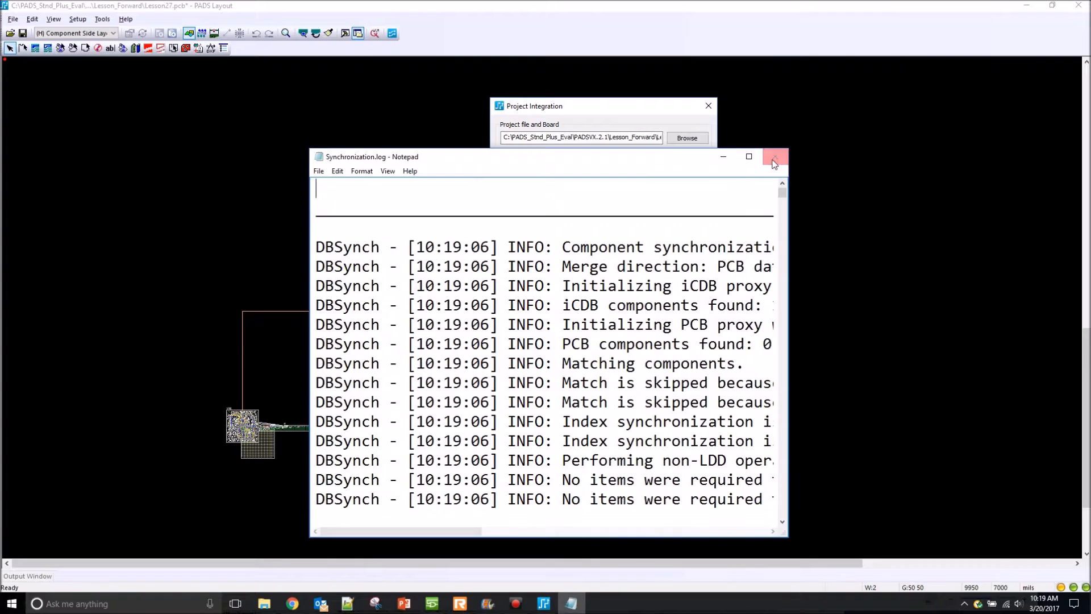
pyautogui.click(776, 157)
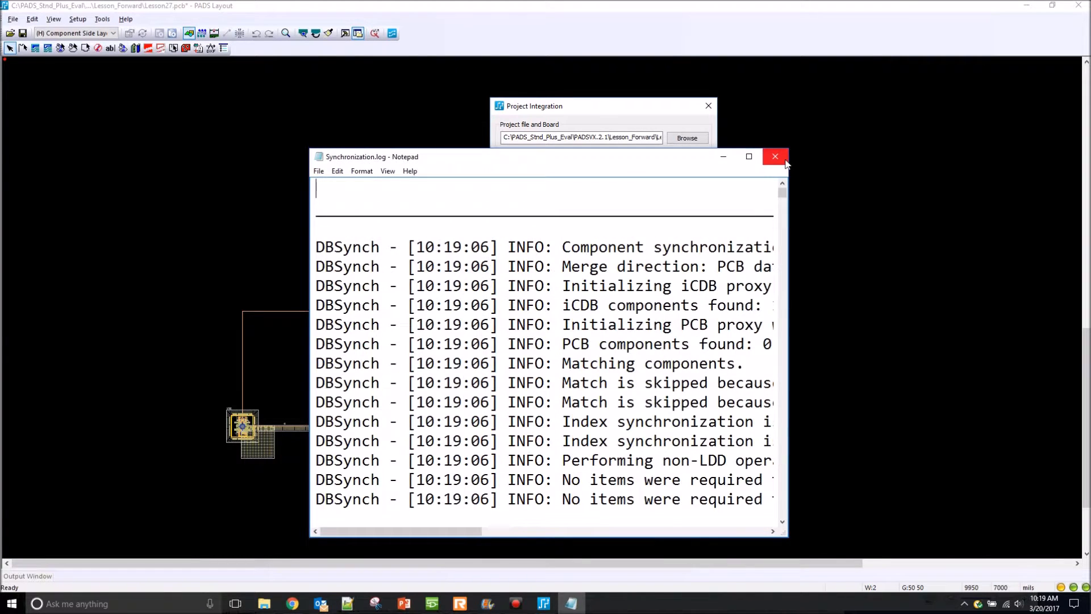
pyautogui.click(783, 159)
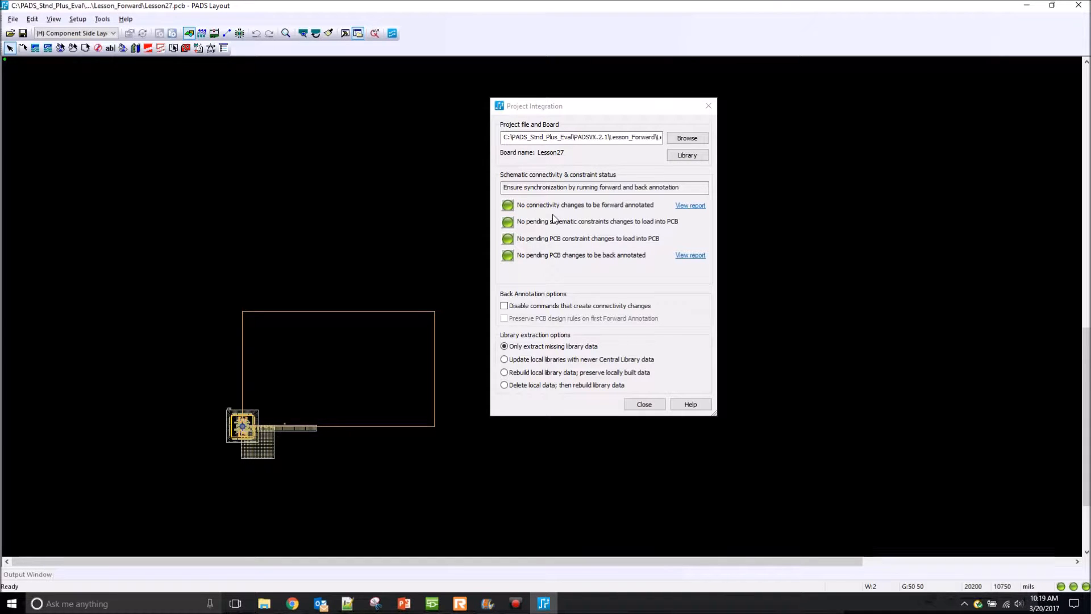
pyautogui.click(707, 107)
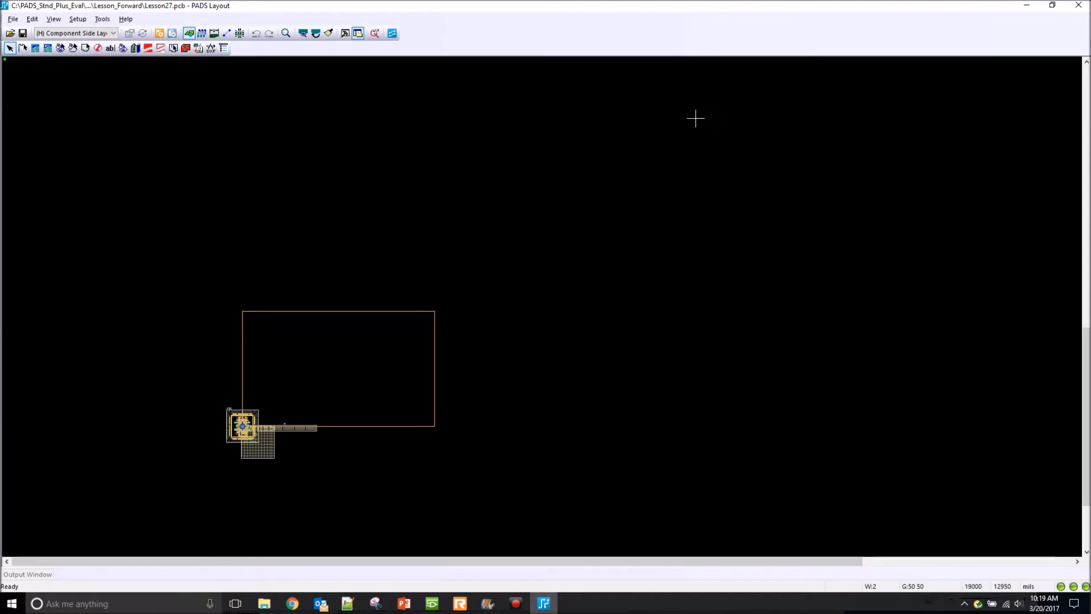
# - Disperse the components around the board outline, keeping the action undoable
pyautogui.scroll(3, 302, 398)
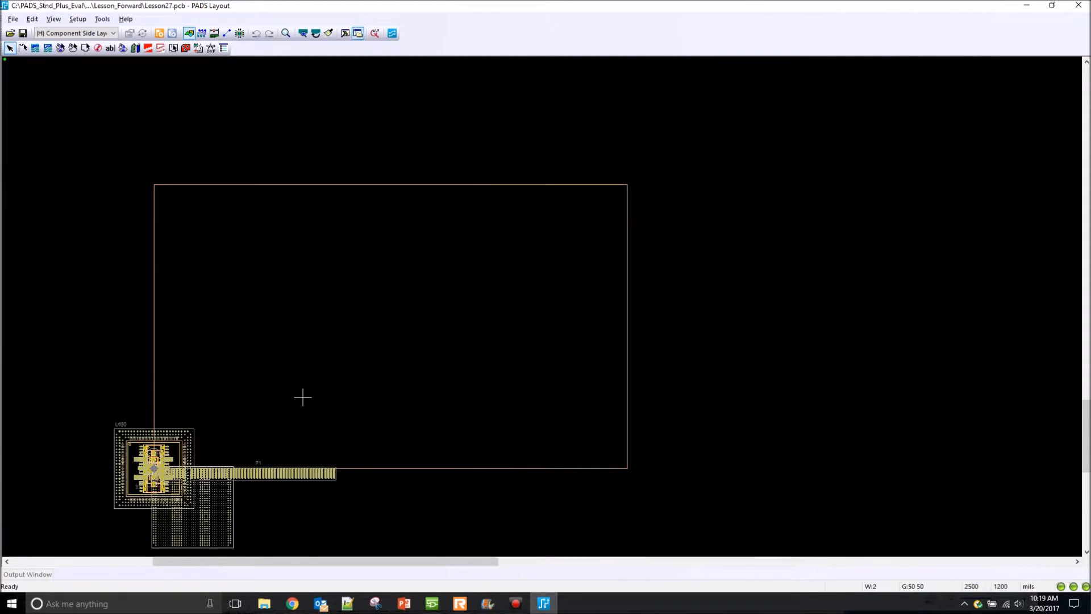
pyautogui.scroll(-2, 304, 393)
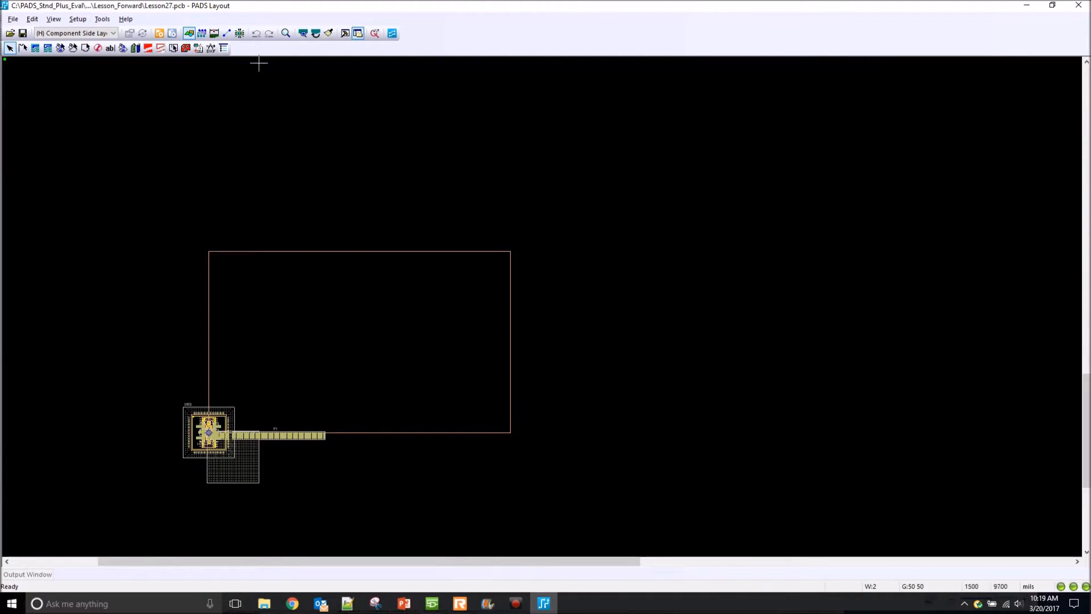
pyautogui.click(102, 19)
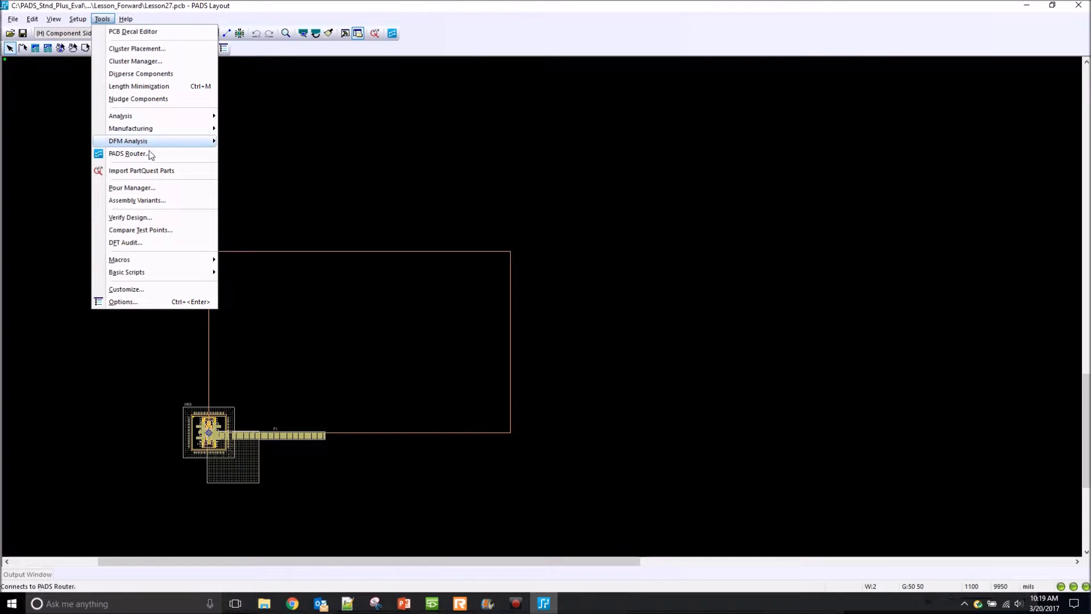
pyautogui.click(155, 74)
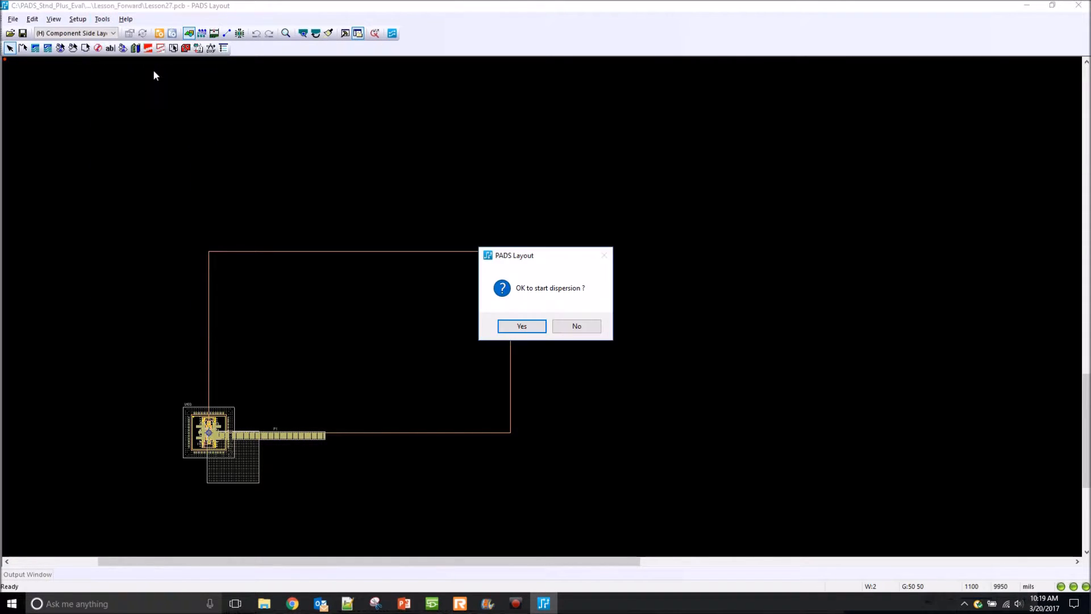
pyautogui.click(514, 328)
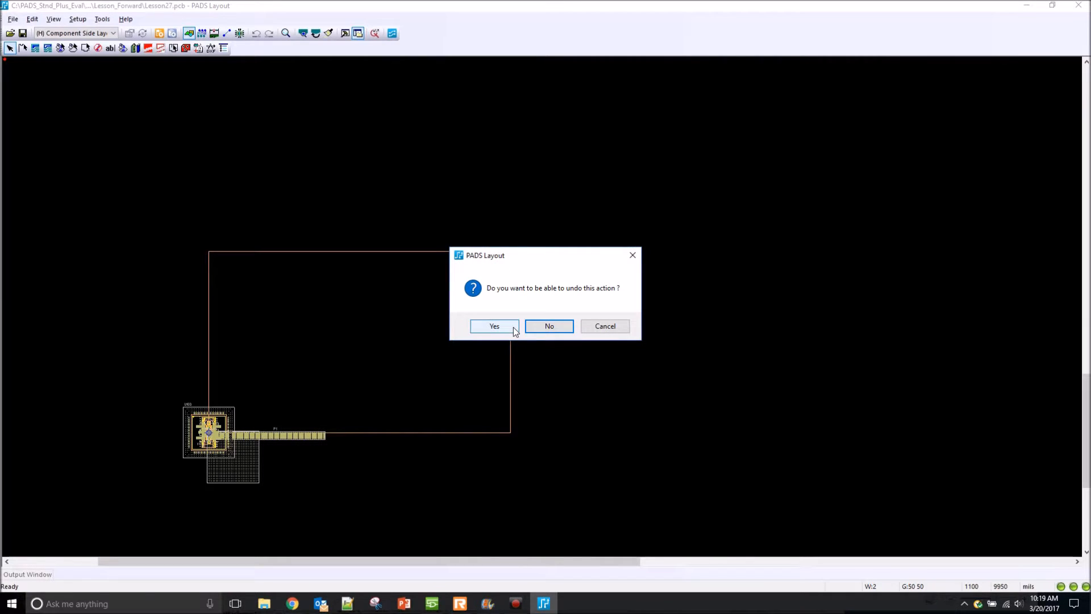
pyautogui.click(494, 326)
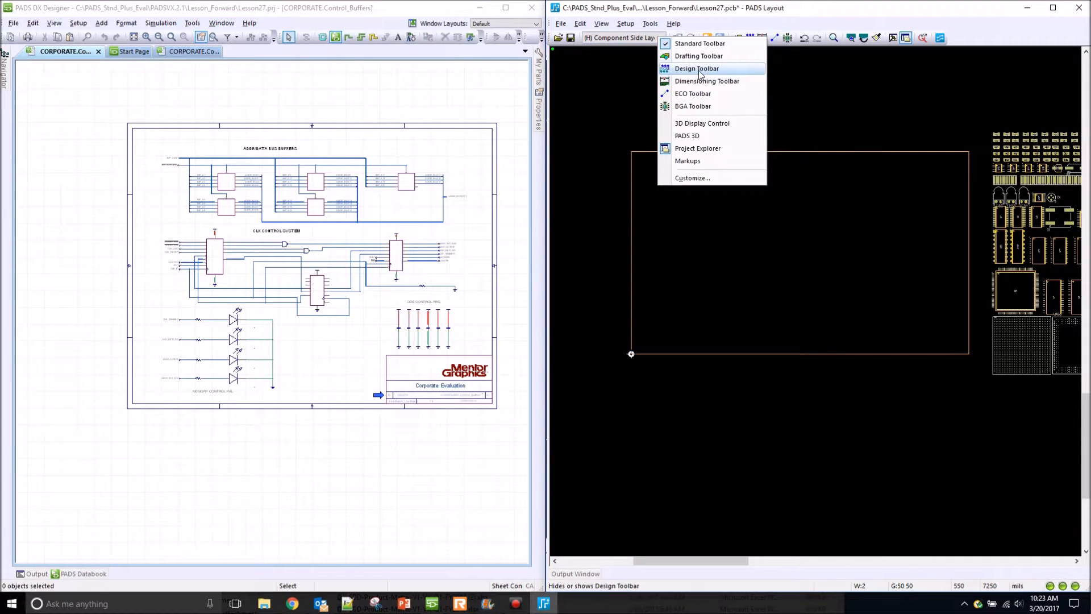
# - Display the Design Toolbar in the layout and activate Move mode for components
pyautogui.click(700, 69)
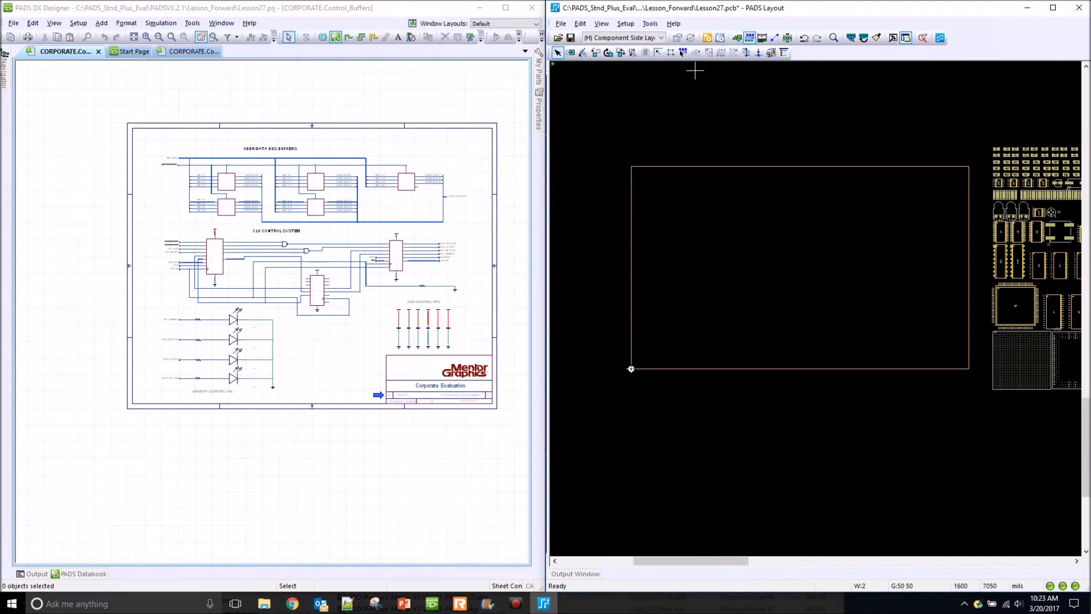
pyautogui.click(571, 53)
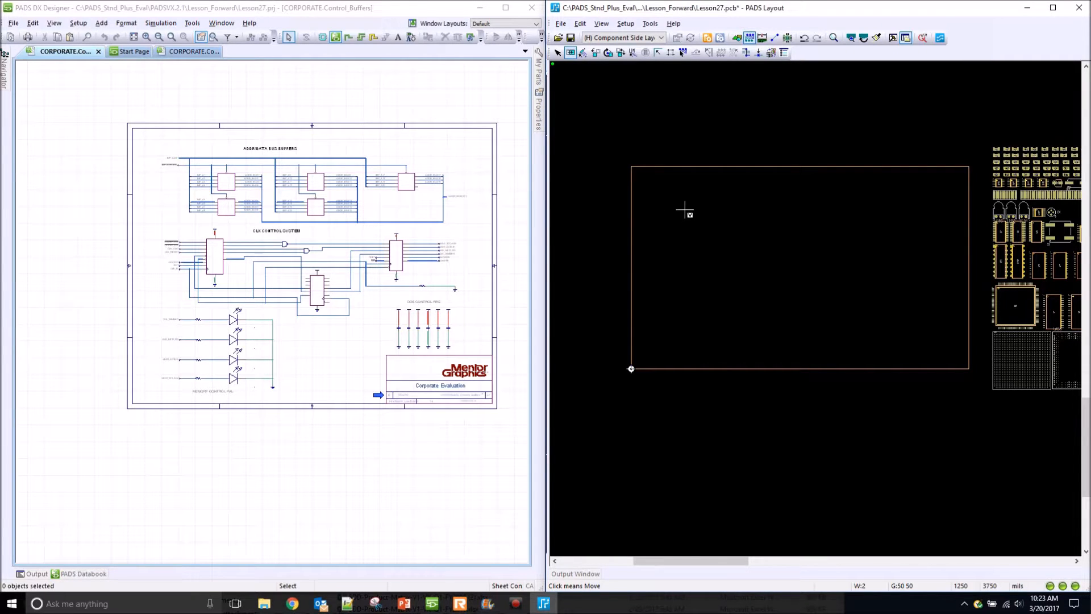
# - Check in the schematic's selection filter that only Symbol is selectable, and close the filter
pyautogui.click(314, 14)
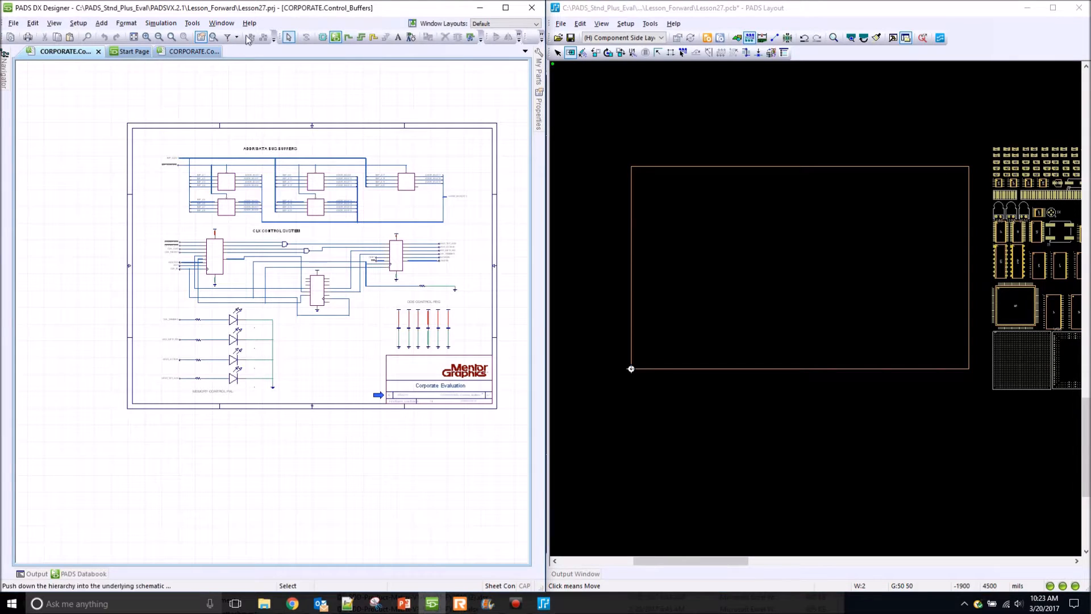
pyautogui.click(226, 37)
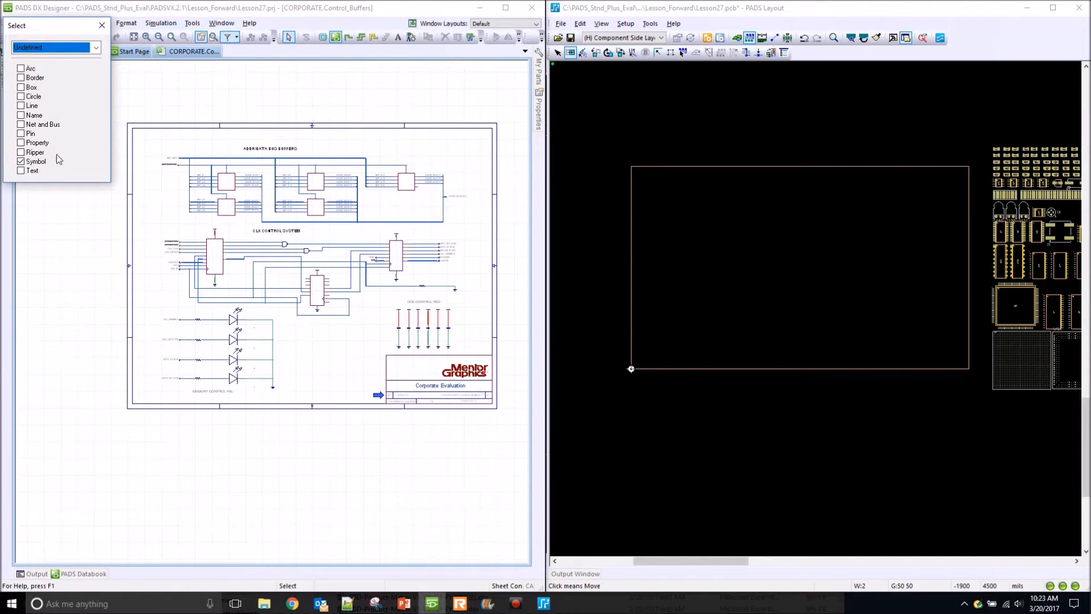
pyautogui.click(102, 25)
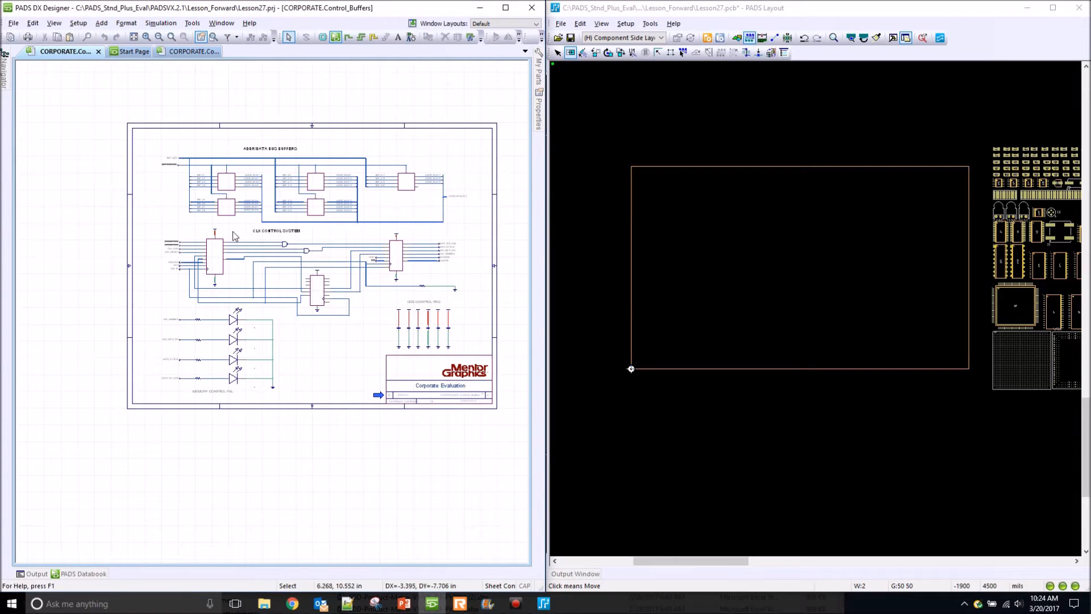
# - Pick U101 and U5 in the schematic and place them on the board at about (1000, 3900) and (1950, 3900) mils, ending Move mode
pyautogui.click(222, 262)
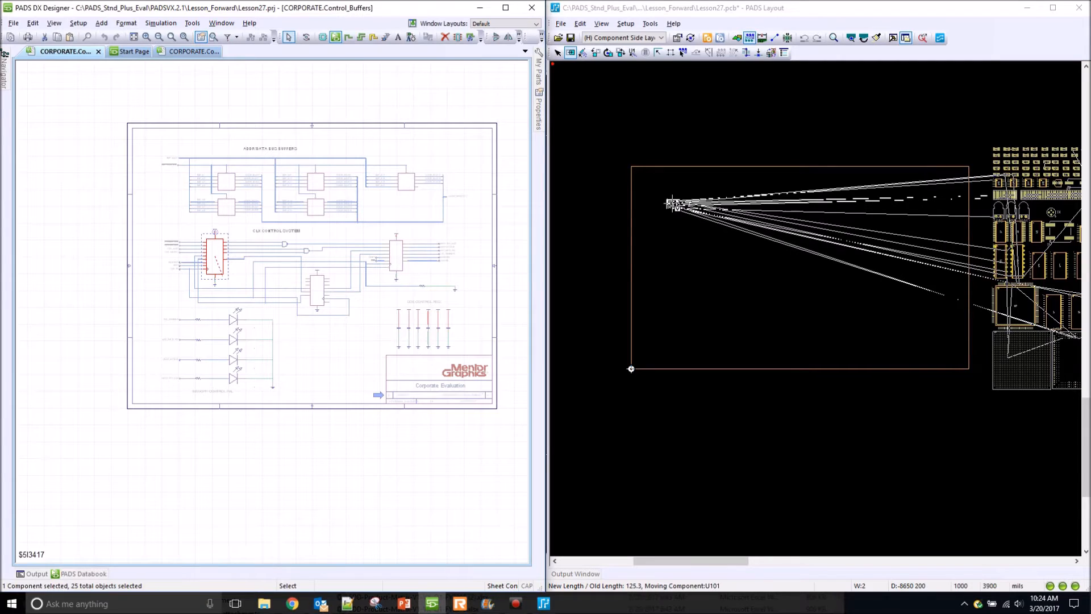
pyautogui.click(671, 203)
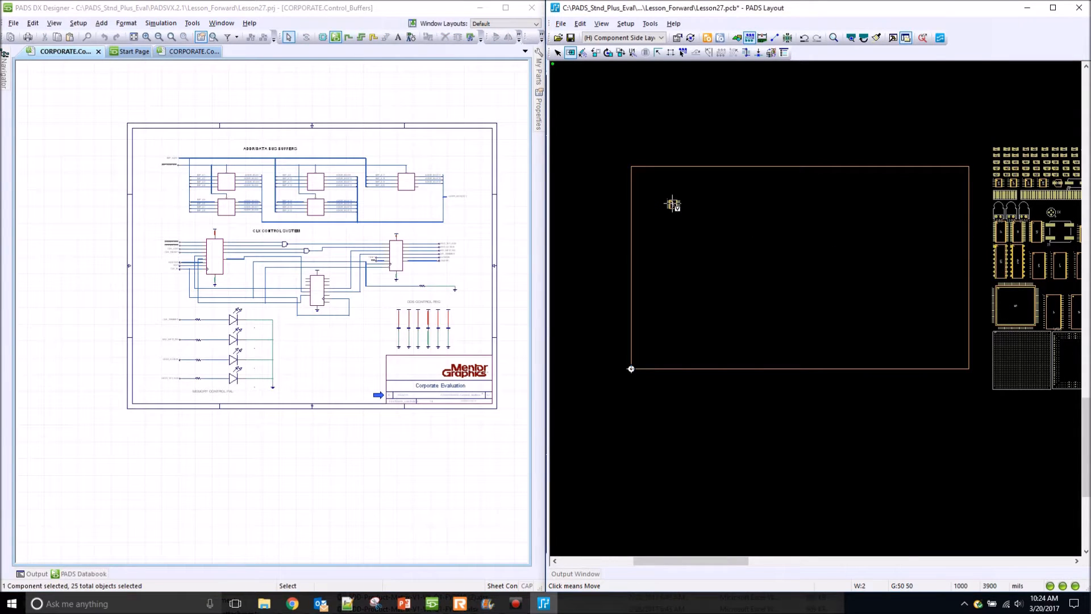
pyautogui.click(319, 181)
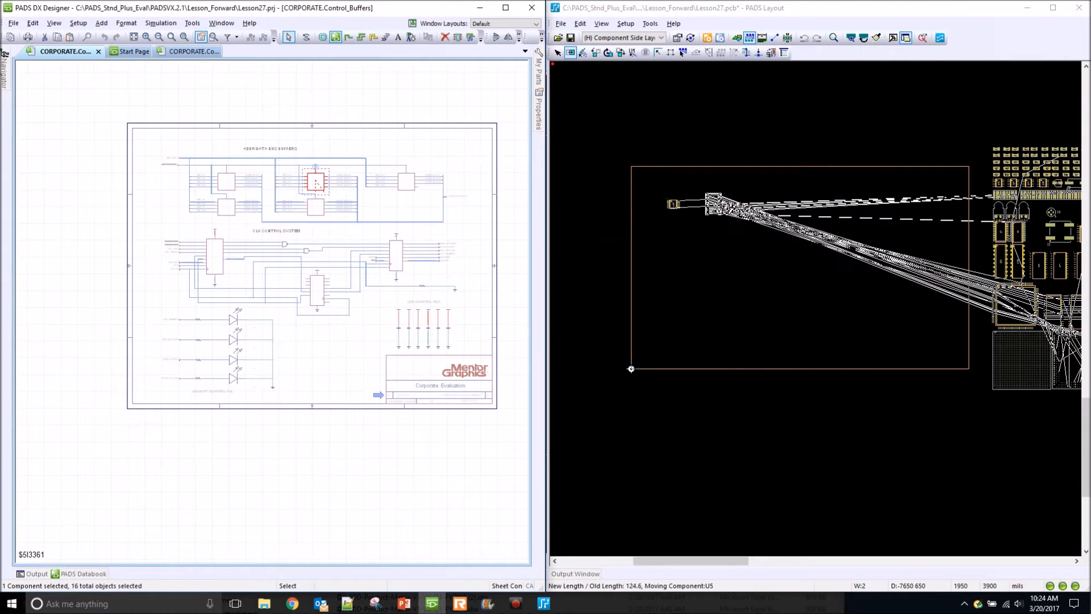
pyautogui.click(719, 210)
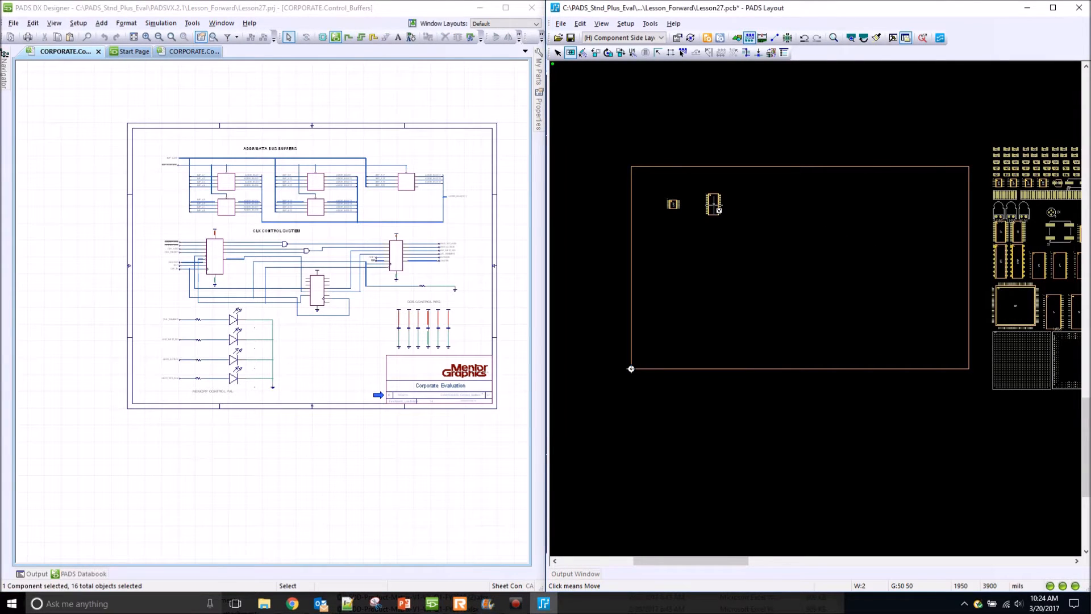
pyautogui.press('Escape')
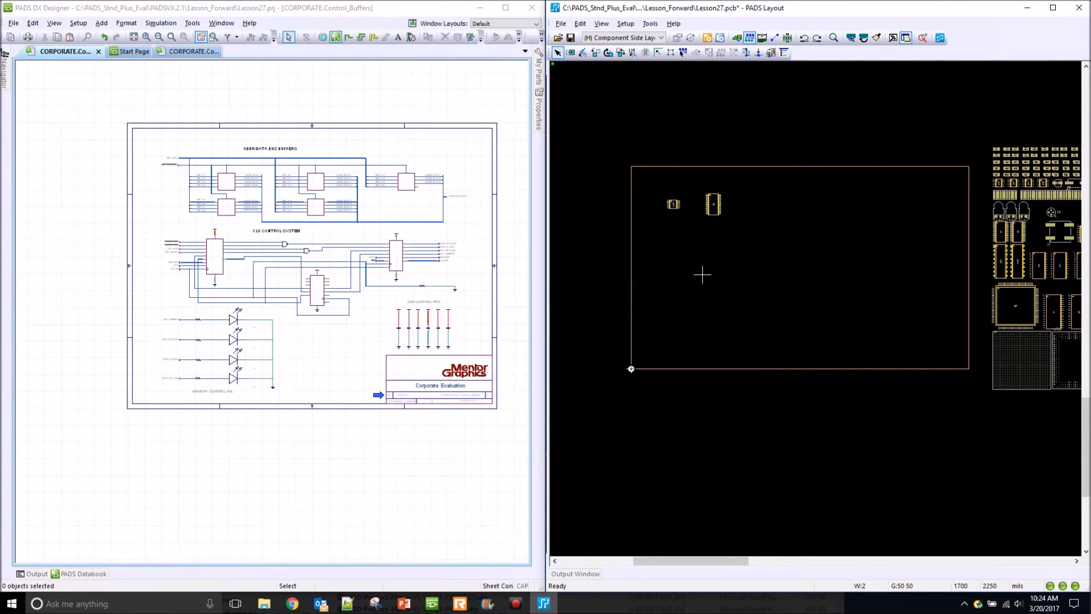
# - Select the six DDS control capacitors in the schematic and place them with Move Sequential, ascending Ref Des order, in a column at about X 1200 mils
pyautogui.moveTo(460, 341); pyautogui.dragTo(388, 320)
pyautogui.rightClick(706, 284)
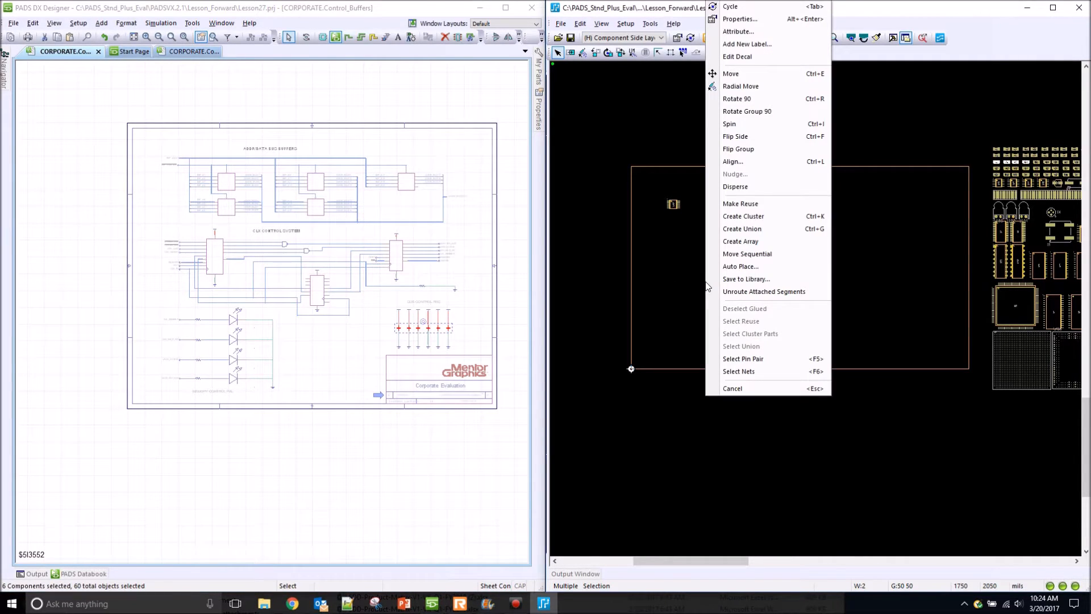
pyautogui.click(748, 254)
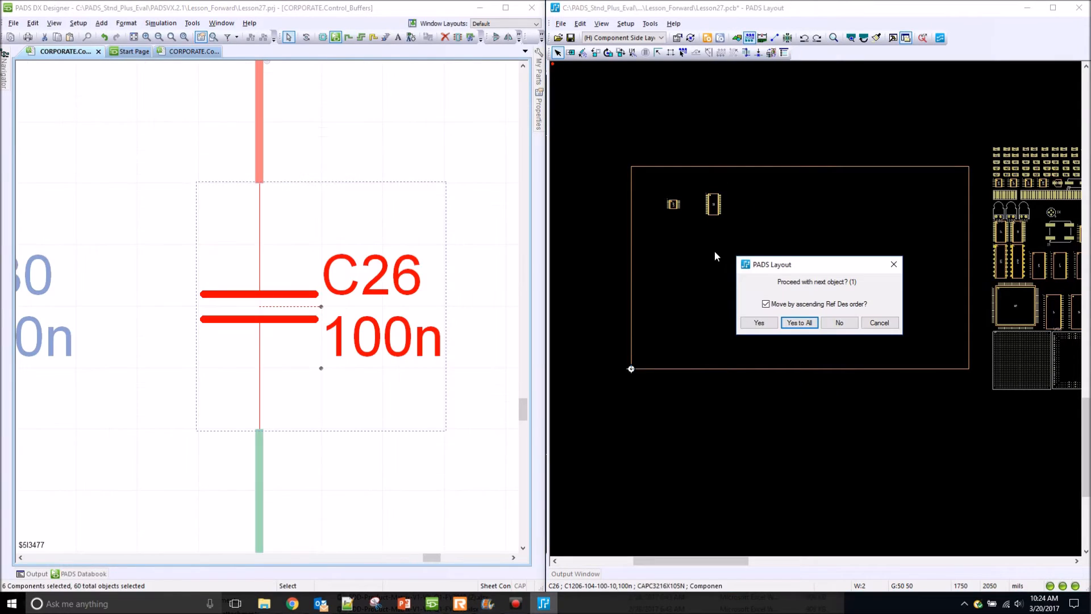
pyautogui.click(795, 324)
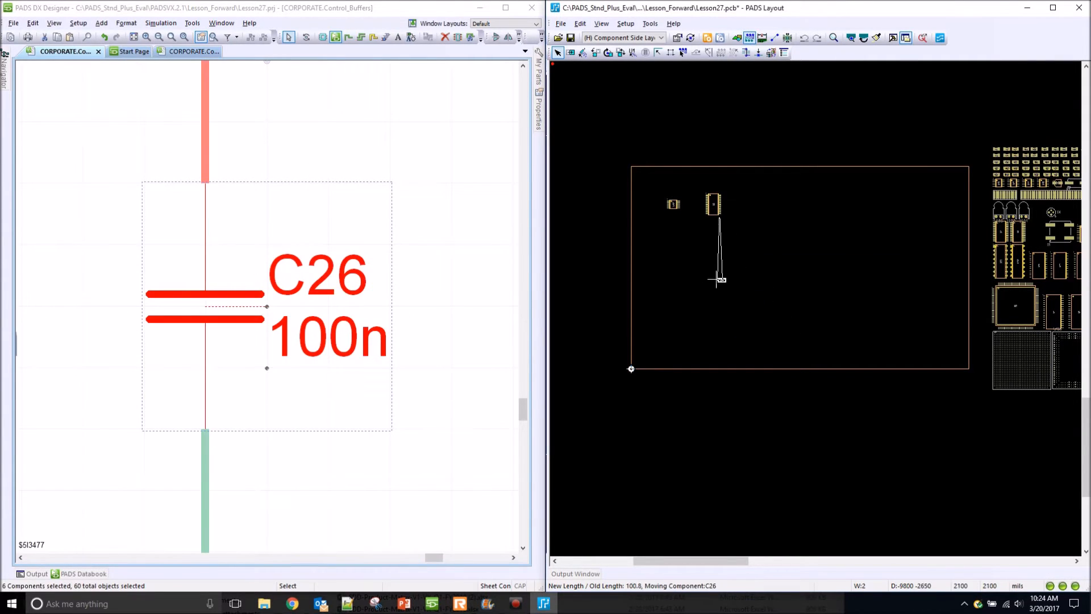
pyautogui.click(682, 247)
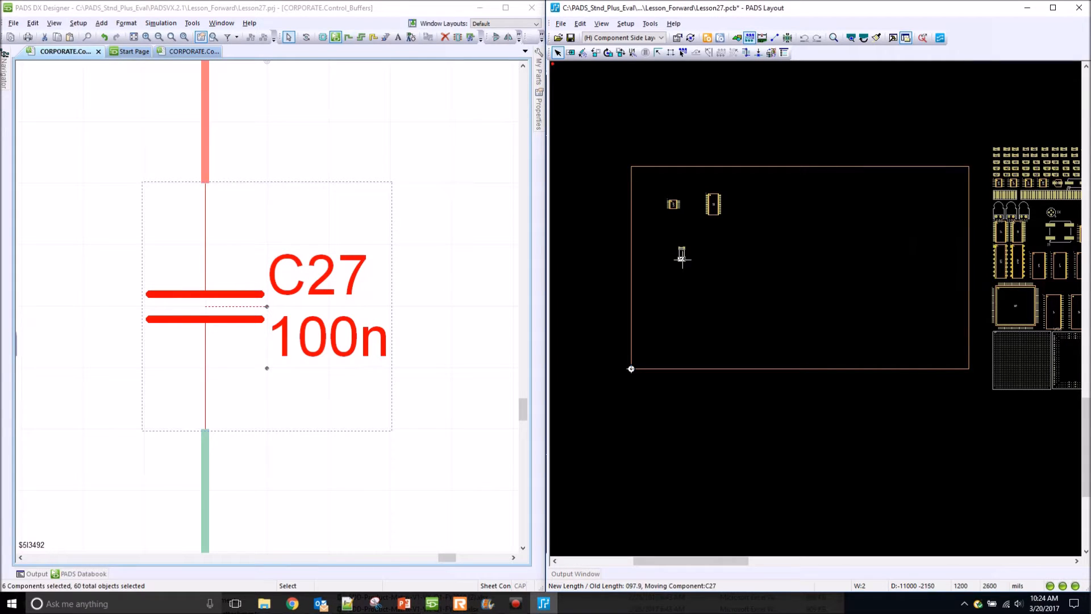
pyautogui.click(681, 257)
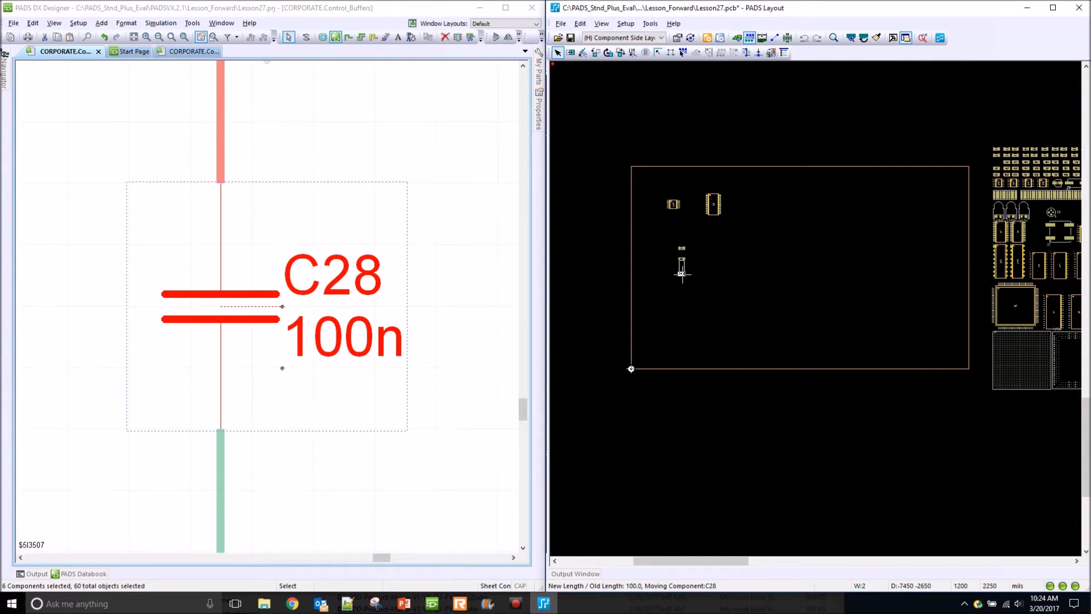
pyautogui.click(682, 273)
pyautogui.click(682, 273)
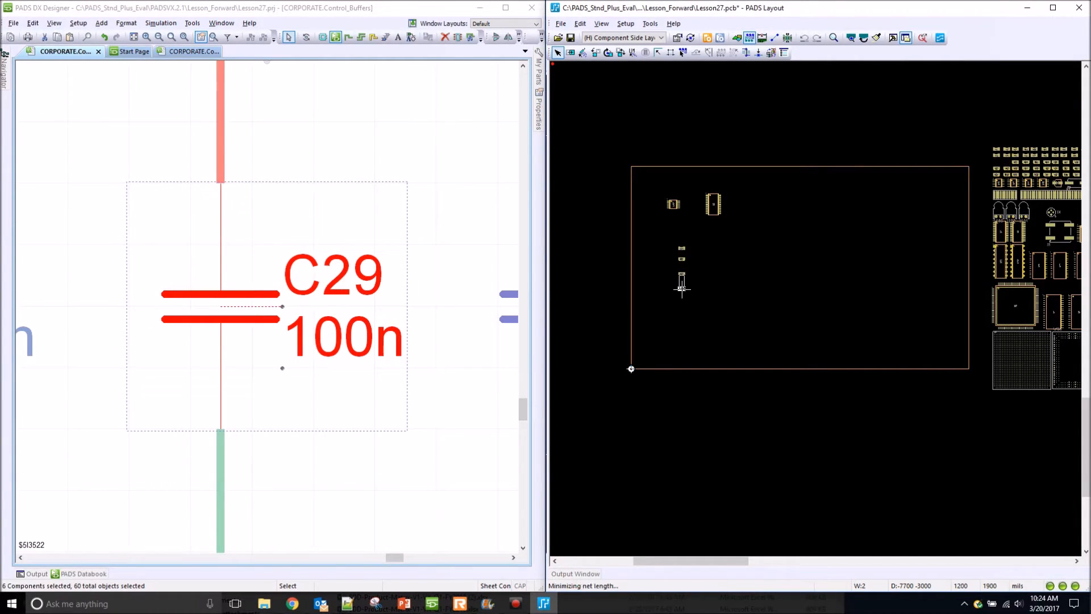
pyautogui.click(682, 288)
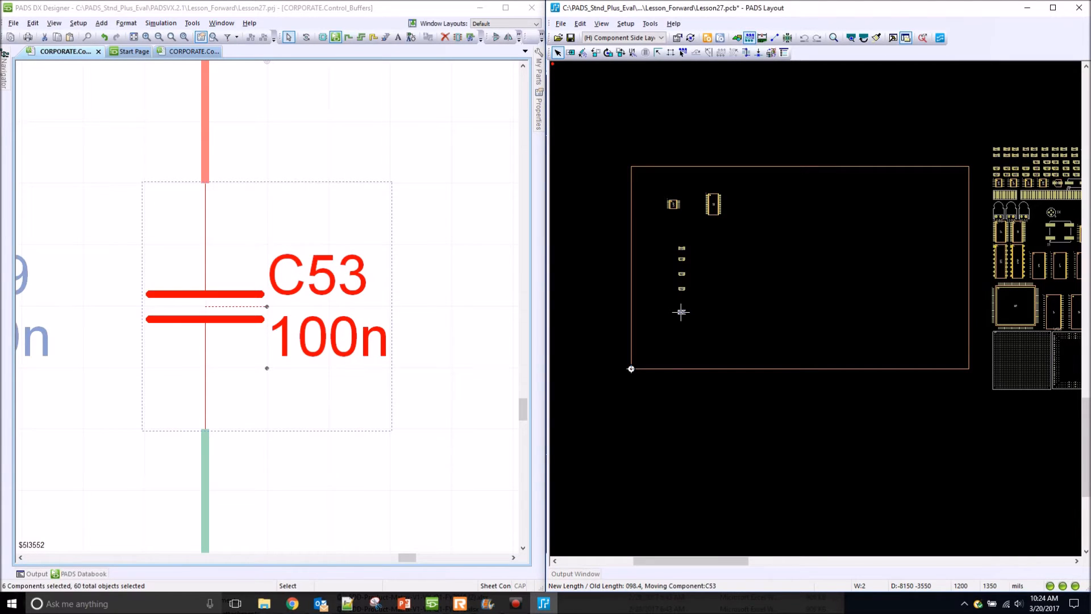
pyautogui.click(681, 335)
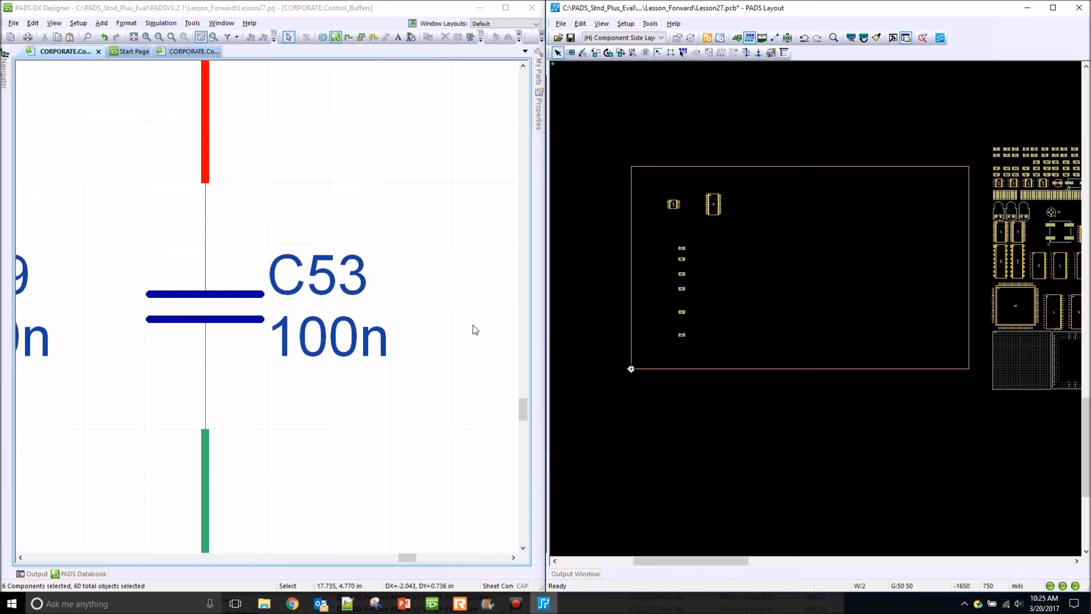
# - Copy resistor R11 in the schematic's Memory Control PAL section onto the same net, between R11 and LED1
pyautogui.moveTo(475, 329); pyautogui.dragTo(397, 261, button='right')
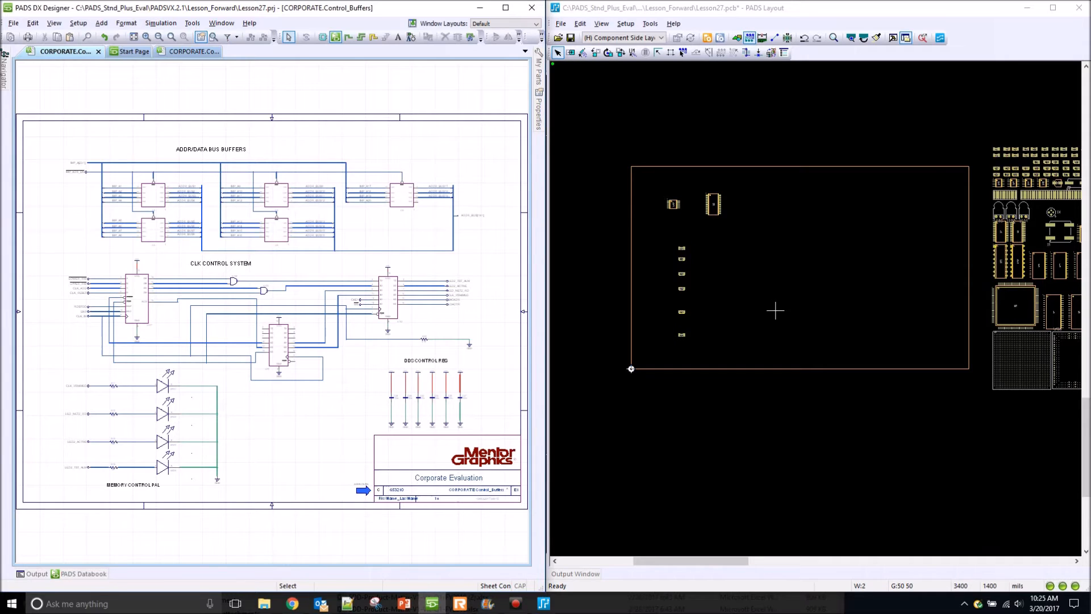
pyautogui.hscroll(2, 718, 291)
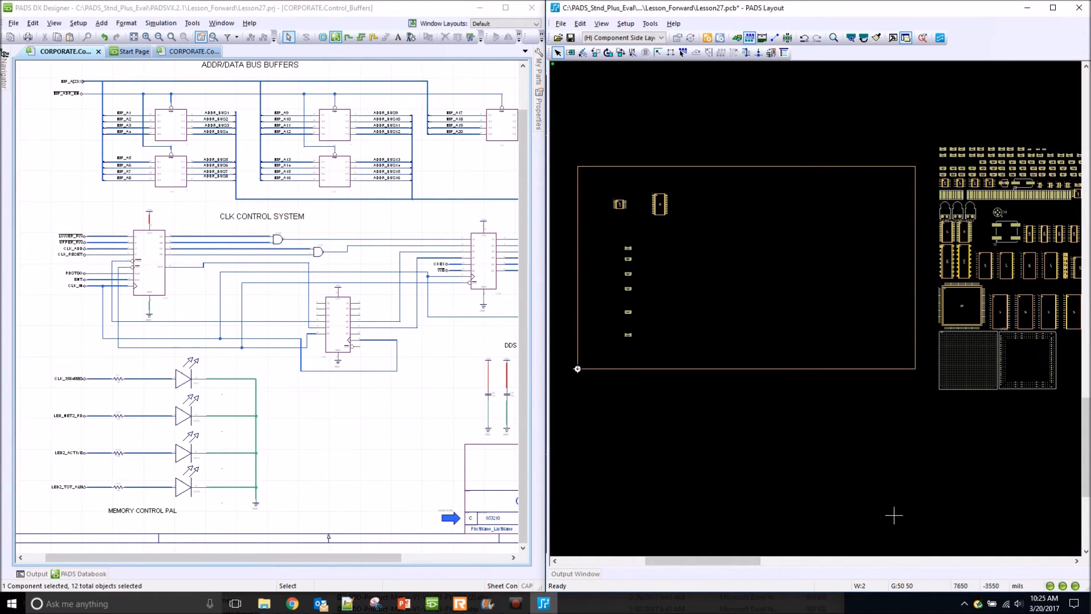
pyautogui.click(120, 380)
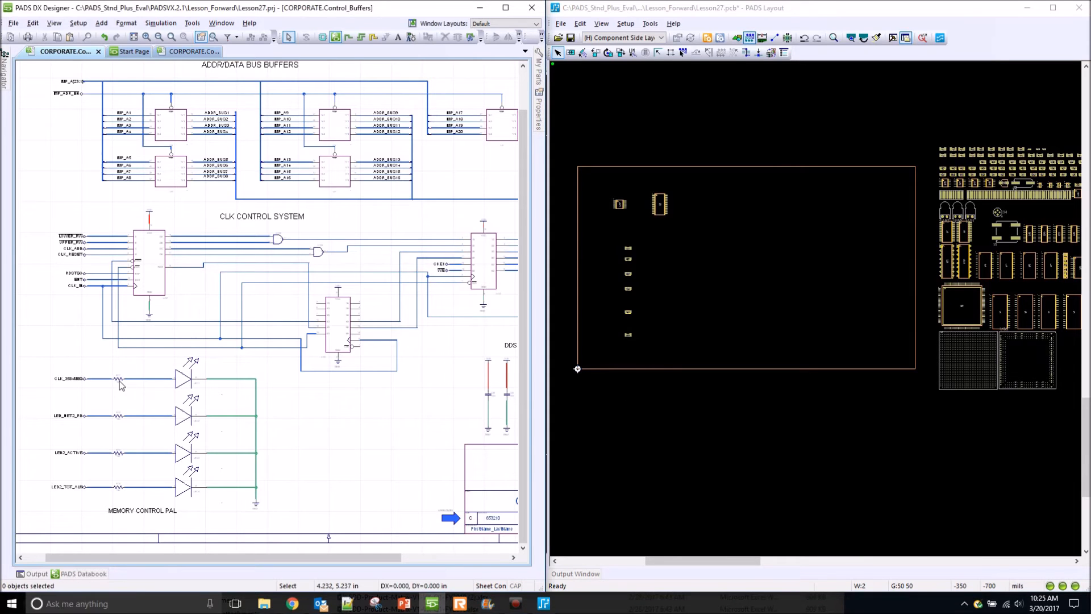
pyautogui.keyDown('ctrl'); pyautogui.moveTo(120, 380); pyautogui.dragTo(145, 381); pyautogui.keyUp('ctrl')
pyautogui.scroll(2, 145, 392)
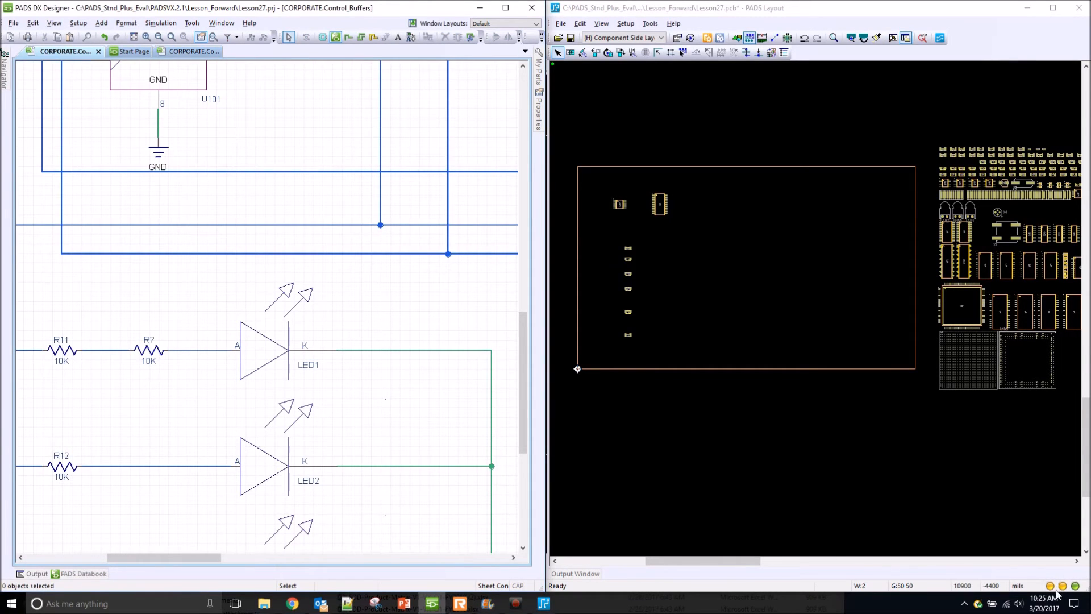
pyautogui.scroll(-3, 455, 443)
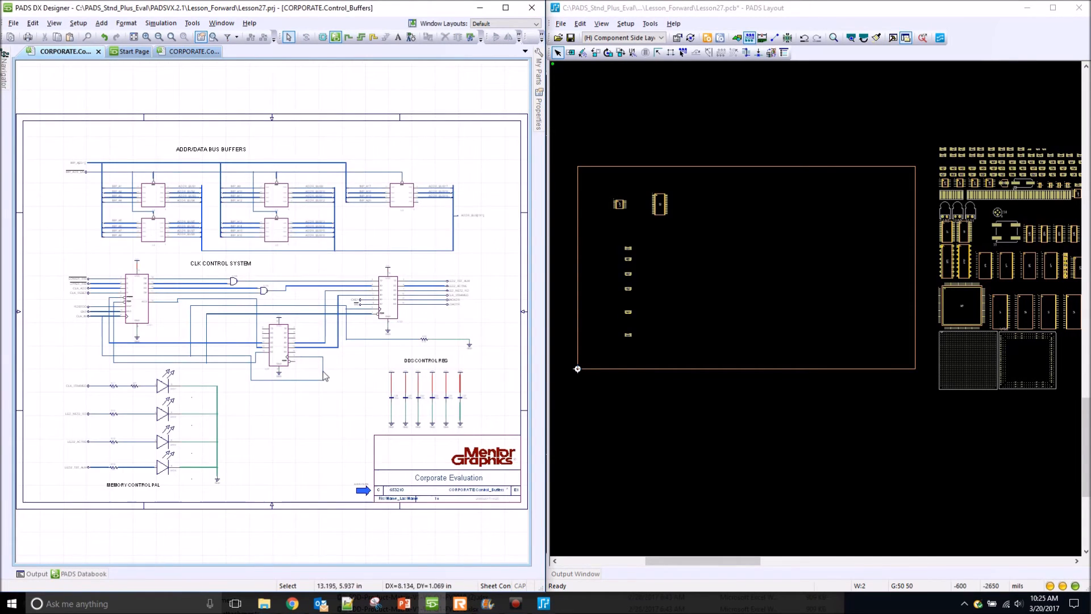
# - Forward annotate the added resistor to the PCB from the layout's project status indicator, and close the generated logs
pyautogui.click(1052, 587)
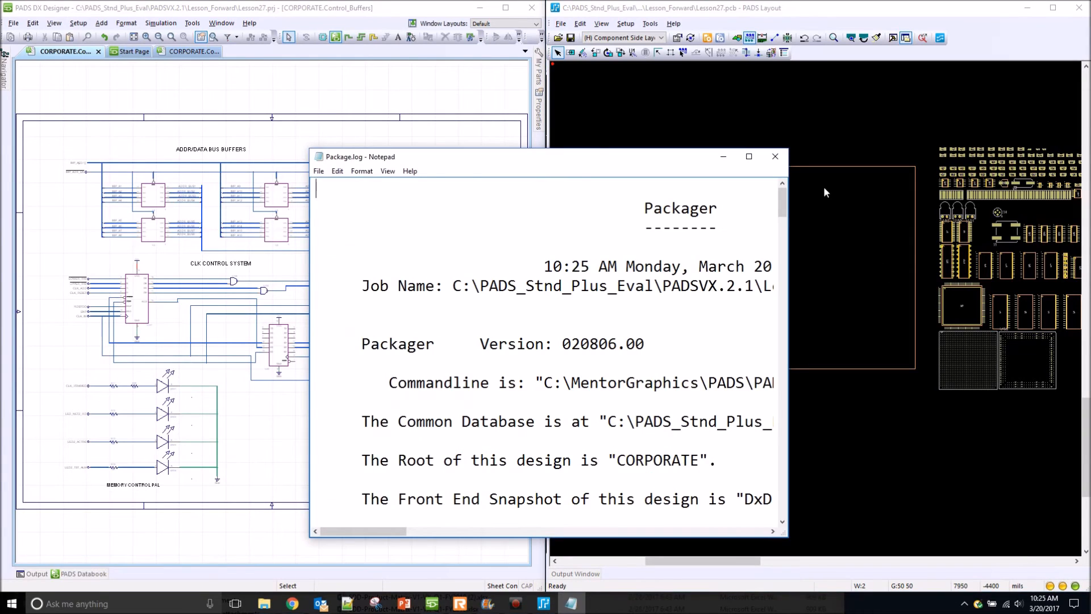
pyautogui.click(775, 157)
pyautogui.click(783, 158)
pyautogui.click(782, 157)
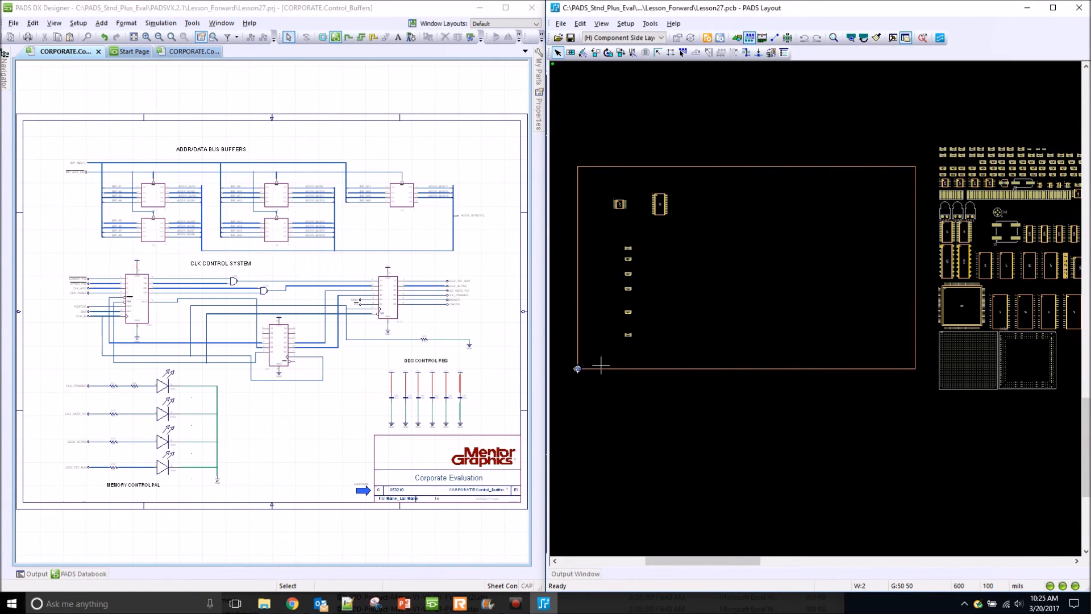
# - Move the newly added 10K resistor from the board origin to a spot beside the lower capacitors of the column, and clear the selection
pyautogui.scroll(5, 601, 365)
pyautogui.click(595, 295)
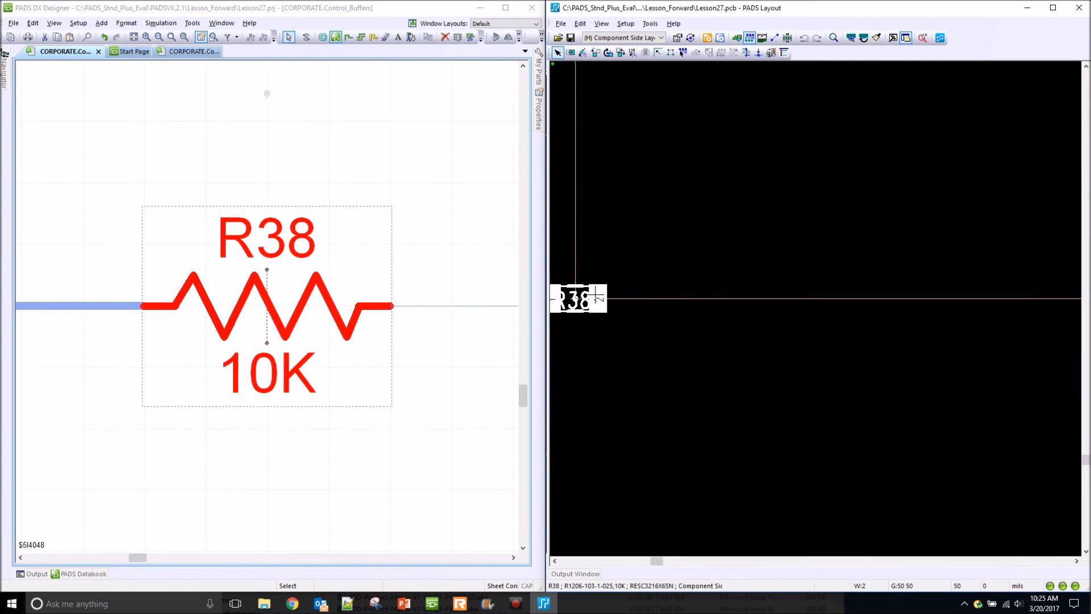
pyautogui.hotkey('ctrl', 'e')
pyautogui.scroll(-4, 898, 194)
pyautogui.hscroll(1, 905, 186)
pyautogui.scroll(2, 933, 209)
pyautogui.click(934, 209)
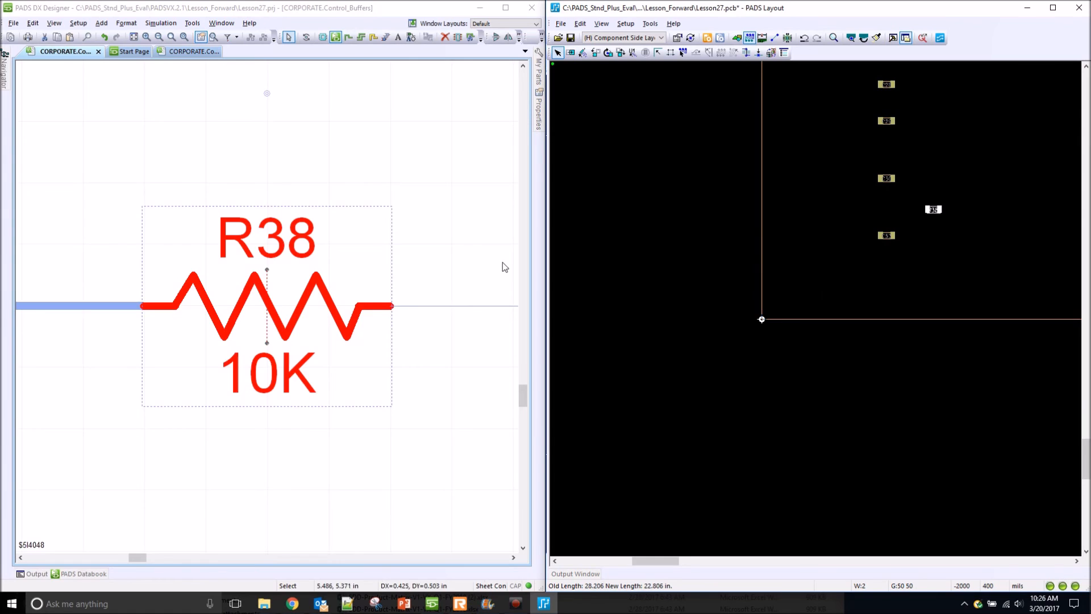
pyautogui.scroll(-3, 496, 258)
pyautogui.scroll(-3, 496, 258)
pyautogui.moveTo(412, 225); pyautogui.dragTo(443, 225, button='middle')
pyautogui.click(437, 227)
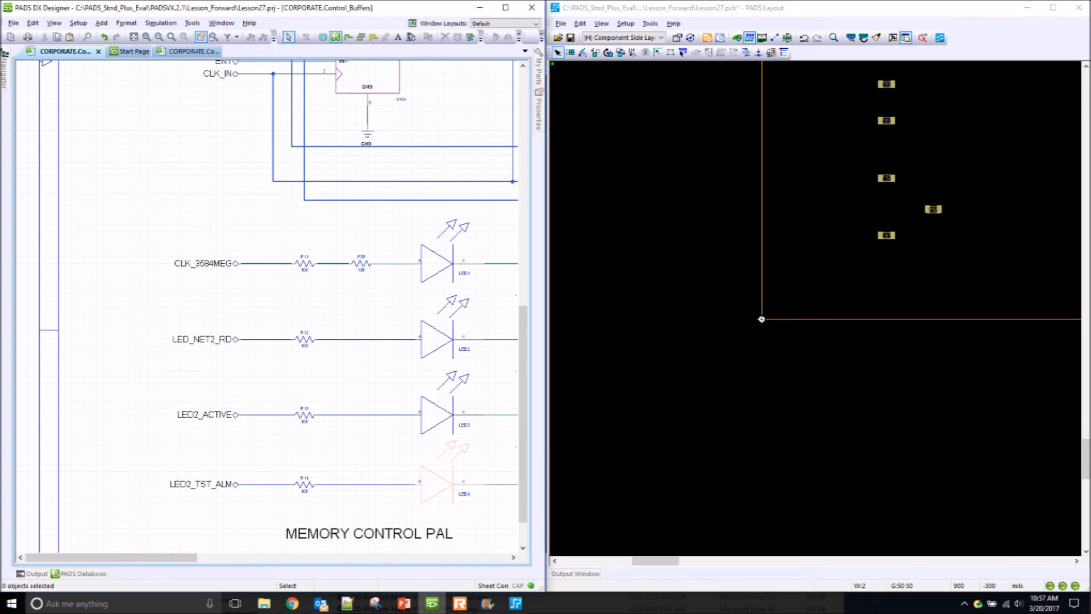